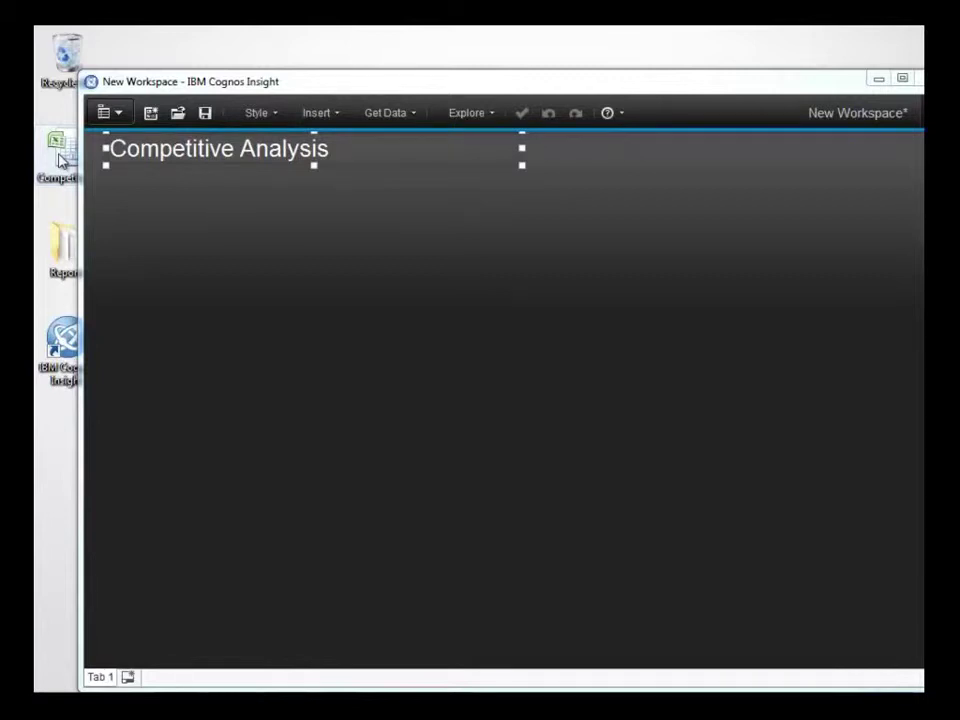
- Add the competitor spreadsheet from the desktop to the workspace and maximize the workspace window
left_click_drag(60, 158, 177, 265)
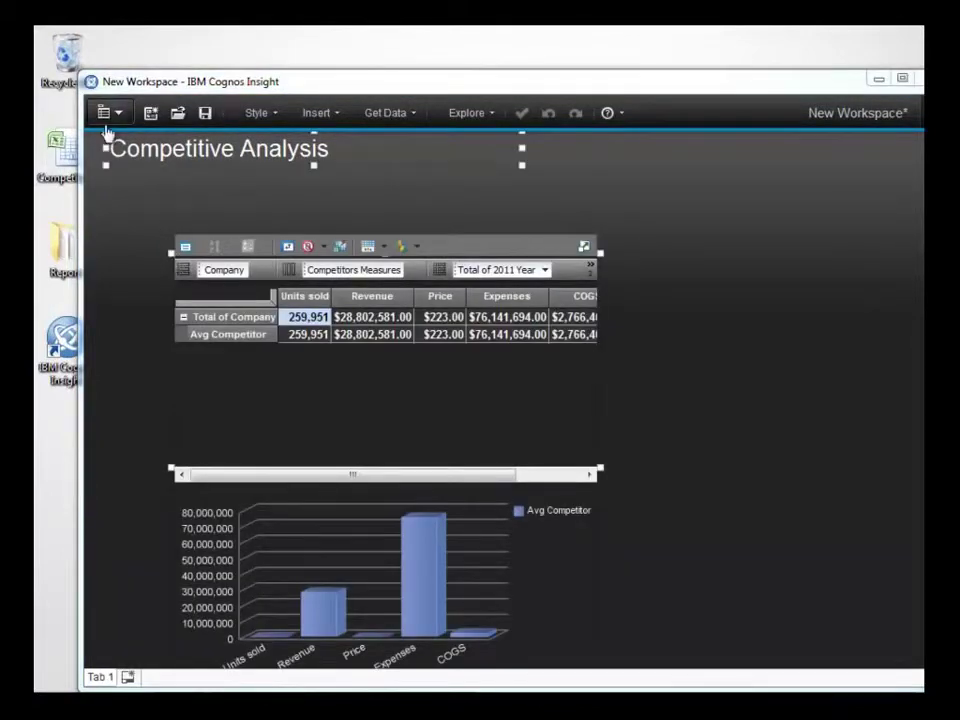
left_click(90, 81)
left_click(127, 190)
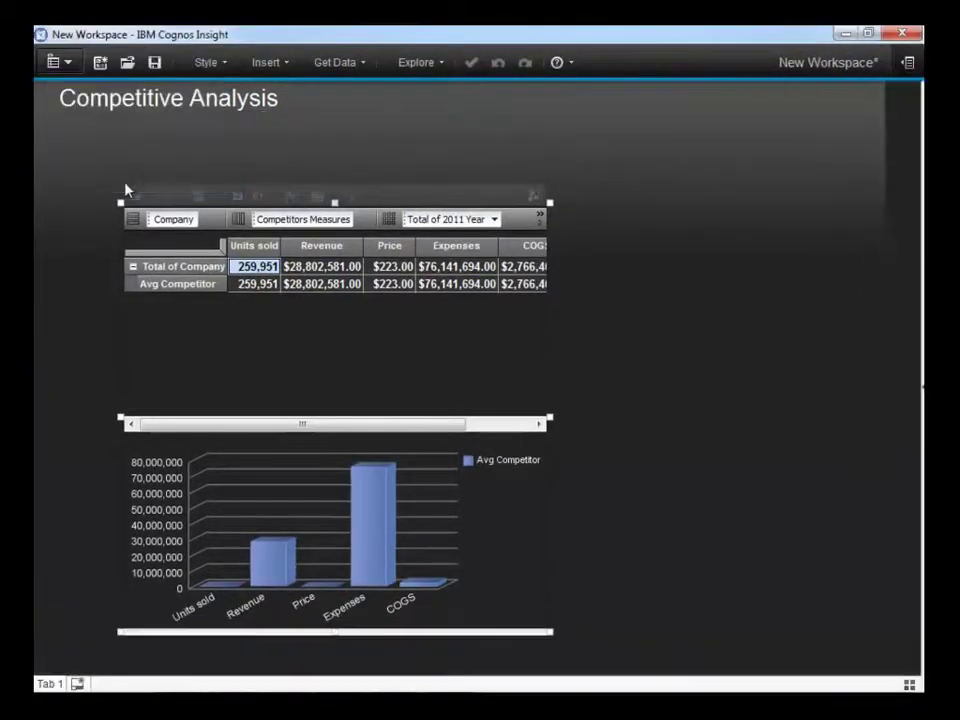
- Move the imported crosstab and chart widget up beneath the Competitive Analysis title and widen it
left_click_drag(390, 182, 326, 100)
left_click_drag(469, 330, 733, 381)
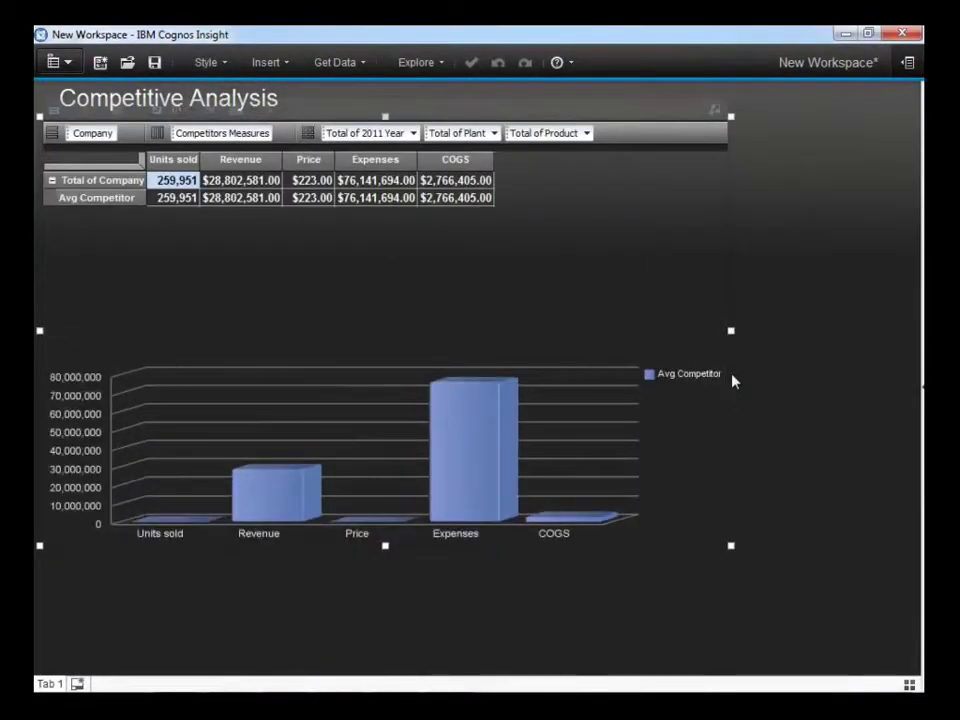
- Hide the Total of Company row and swap 2011 Year onto the crosstab columns in place of Competitors Measures
right_click(131, 178)
left_click(169, 381)
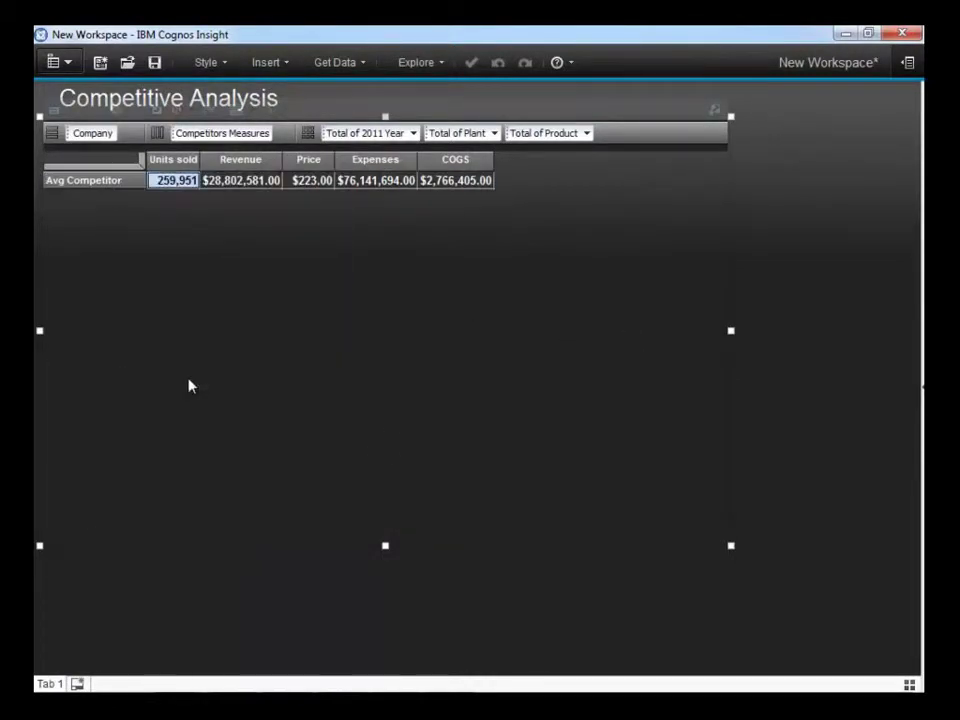
left_click_drag(357, 143, 236, 135)
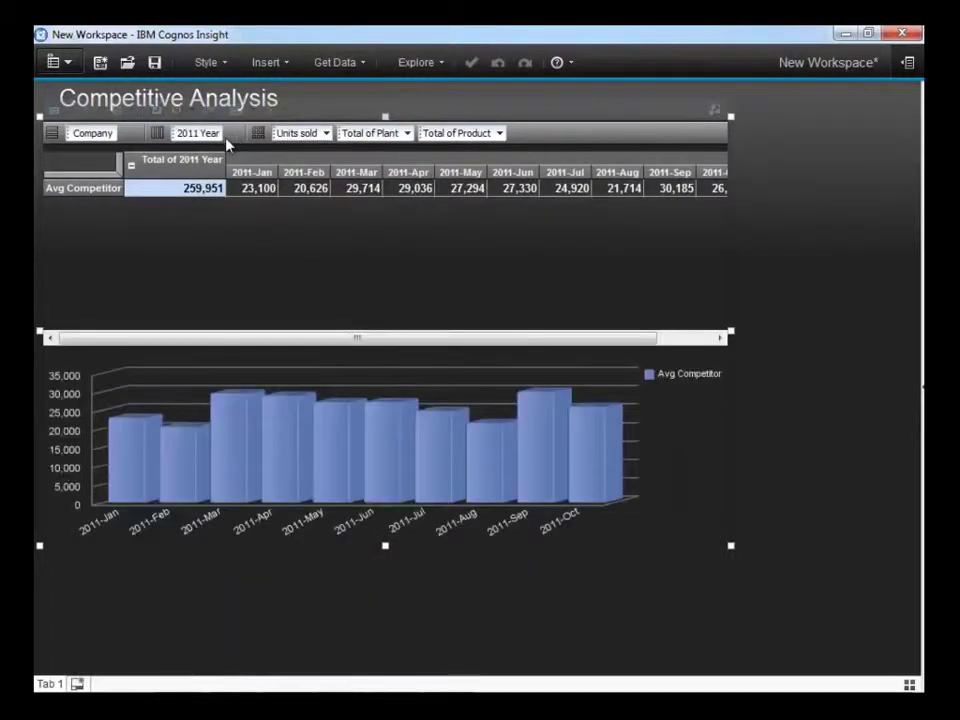
- Start a data import into the Competitors cube and set the source type to IBM Cognos Report Data
left_click(921, 390)
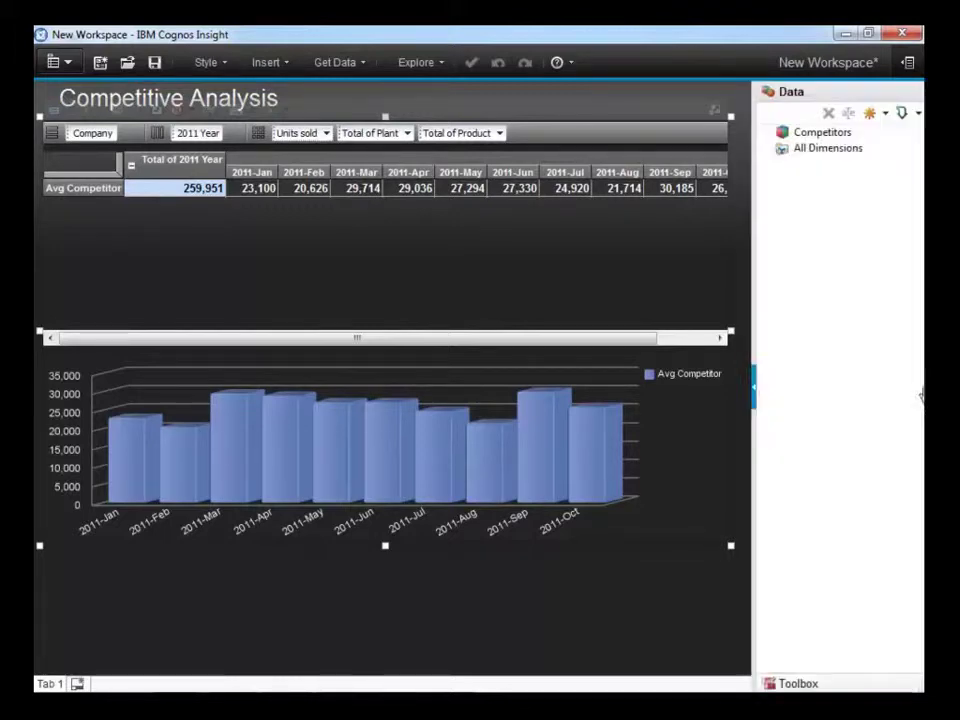
left_click(806, 138)
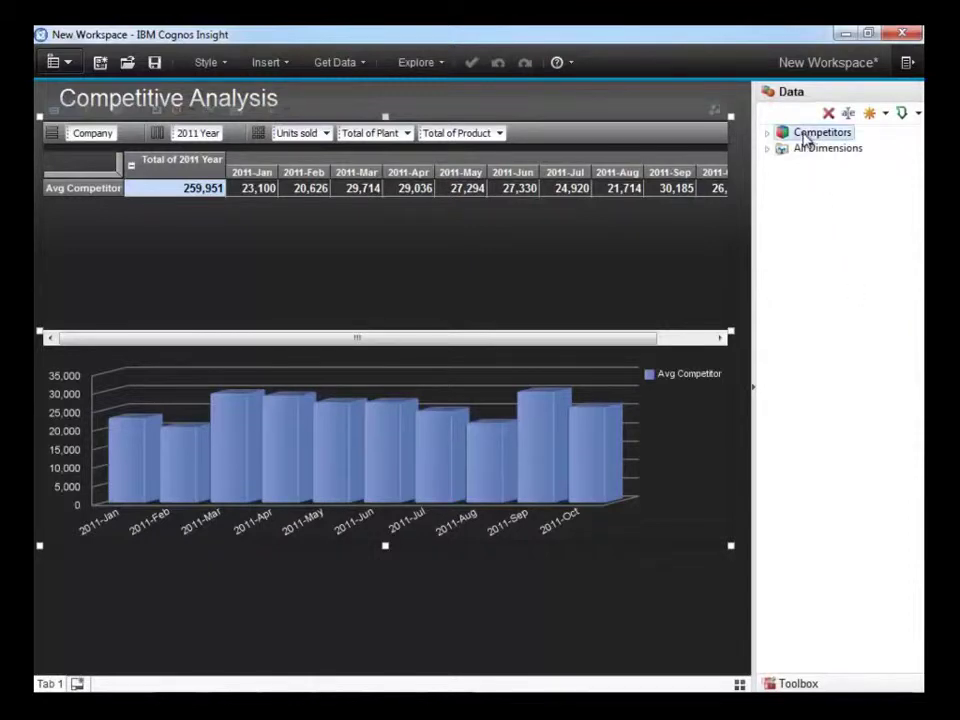
right_click(806, 138)
left_click(823, 358)
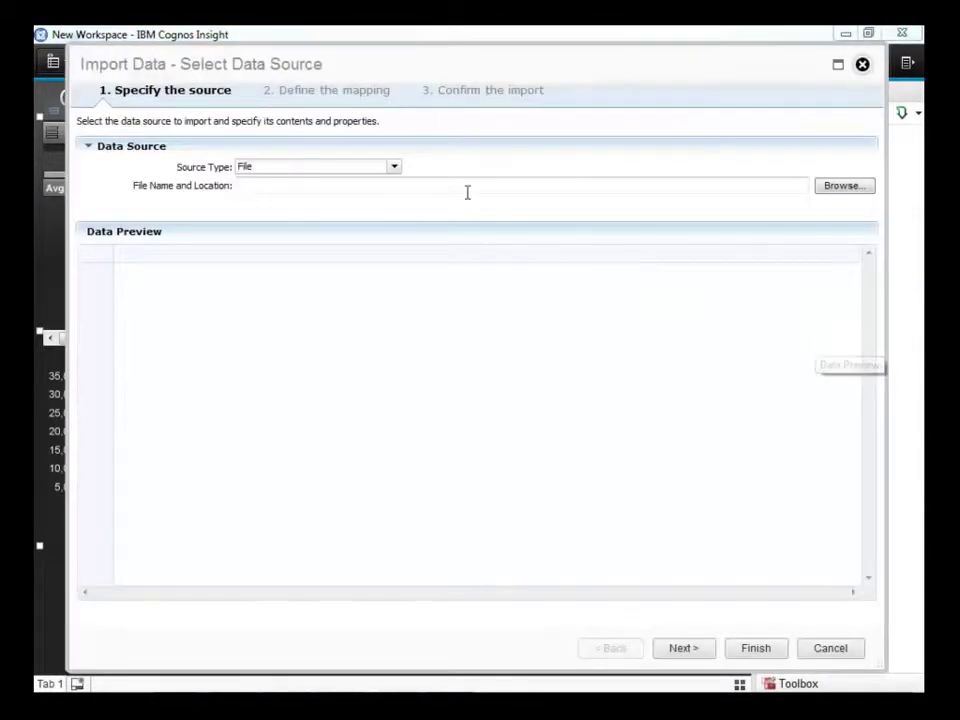
left_click(394, 168)
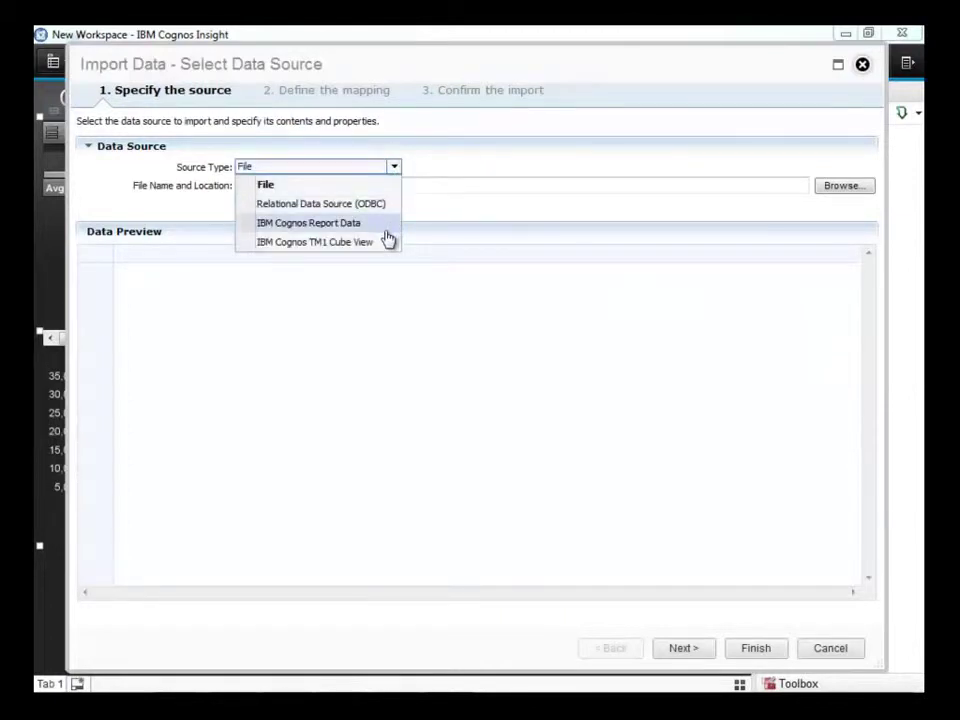
left_click(386, 228)
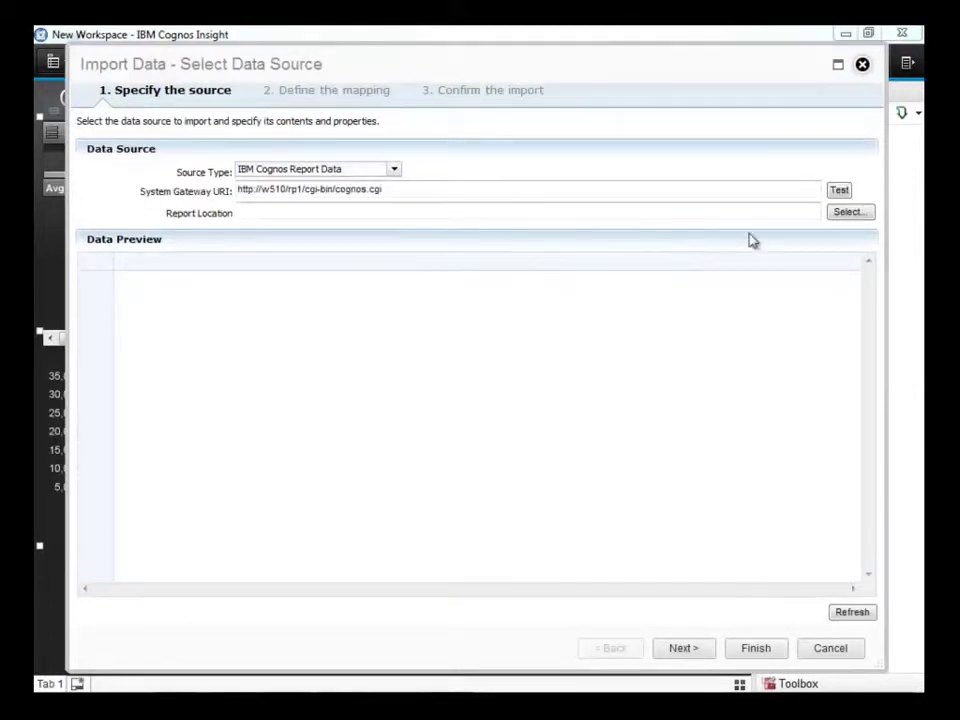
- Choose the Corporate Data report in the fcdata public folder as the report to import
left_click(846, 214)
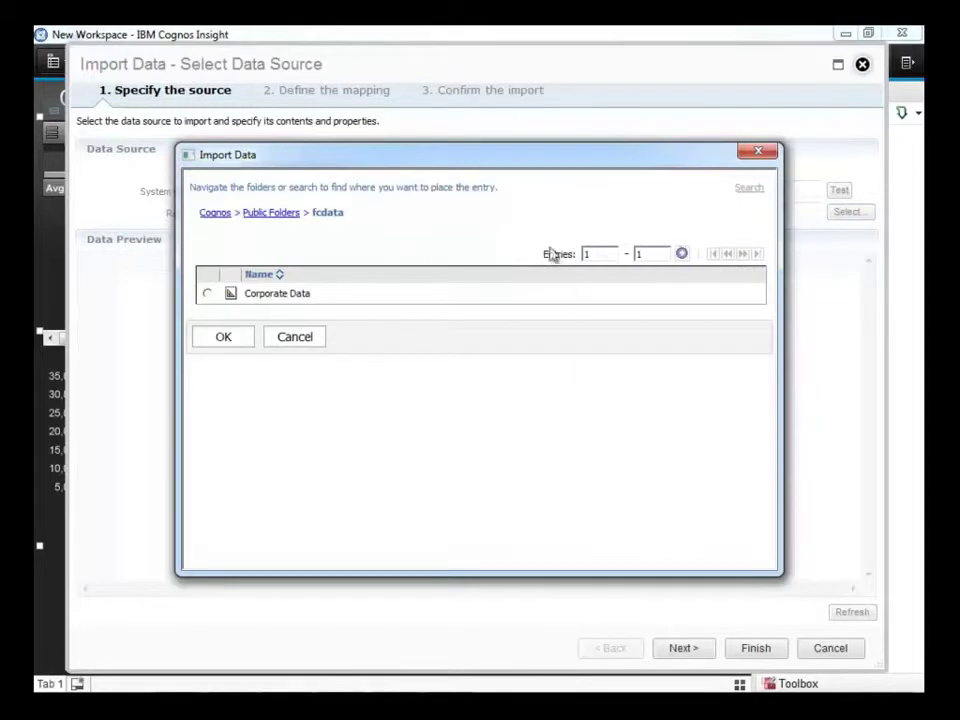
left_click(208, 294)
left_click(224, 337)
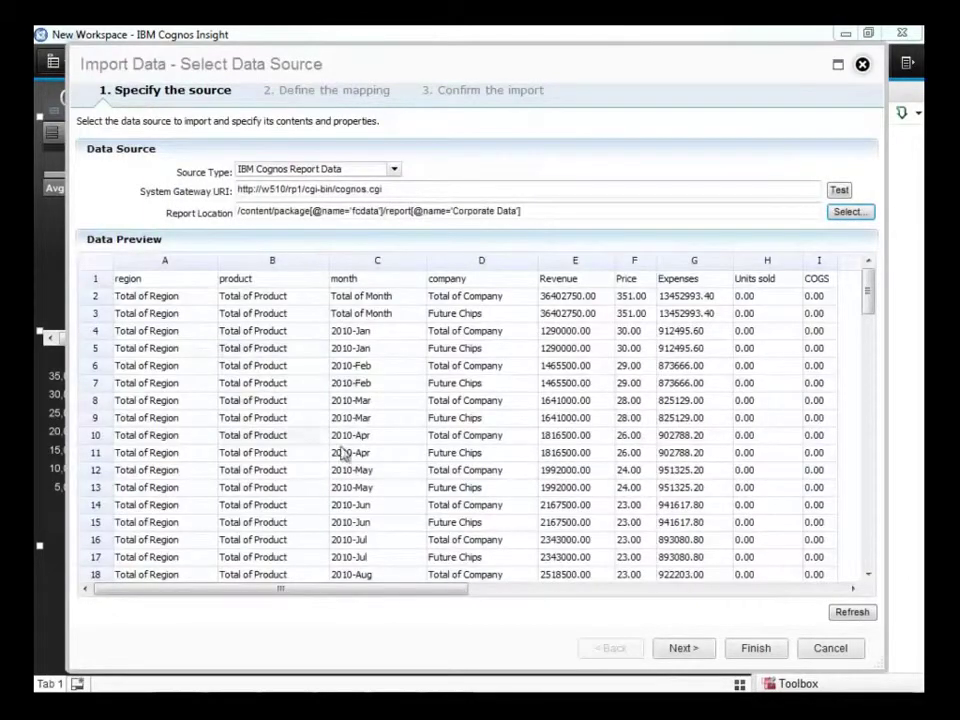
- Review the mapped Competitors Measures, finish the import and collapse the data pane
left_click(682, 649)
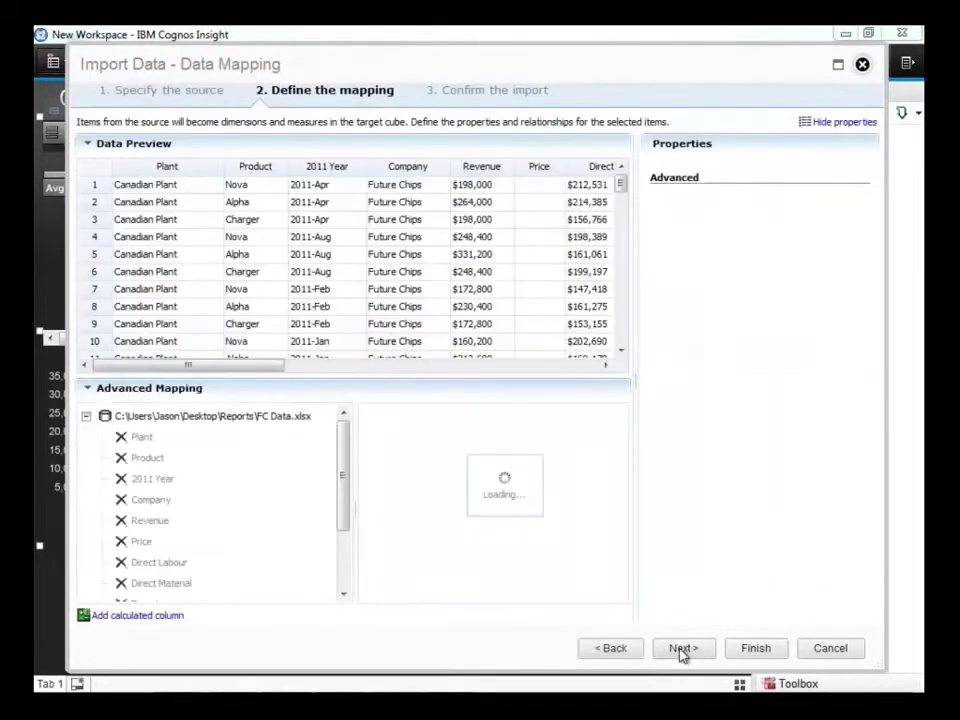
left_click_drag(618, 532, 613, 561)
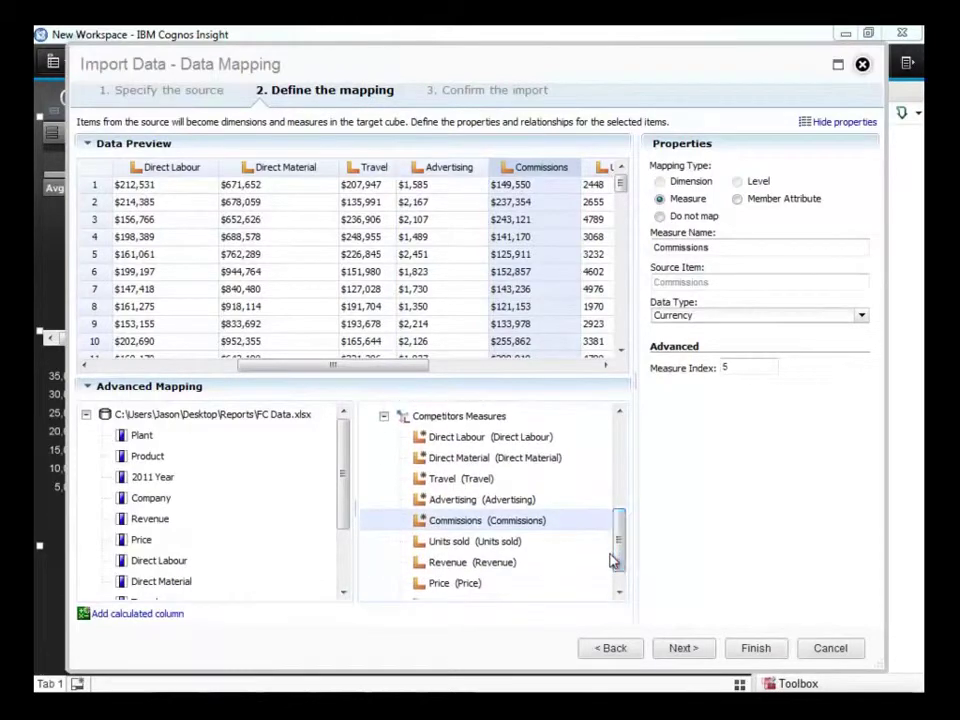
left_click(753, 650)
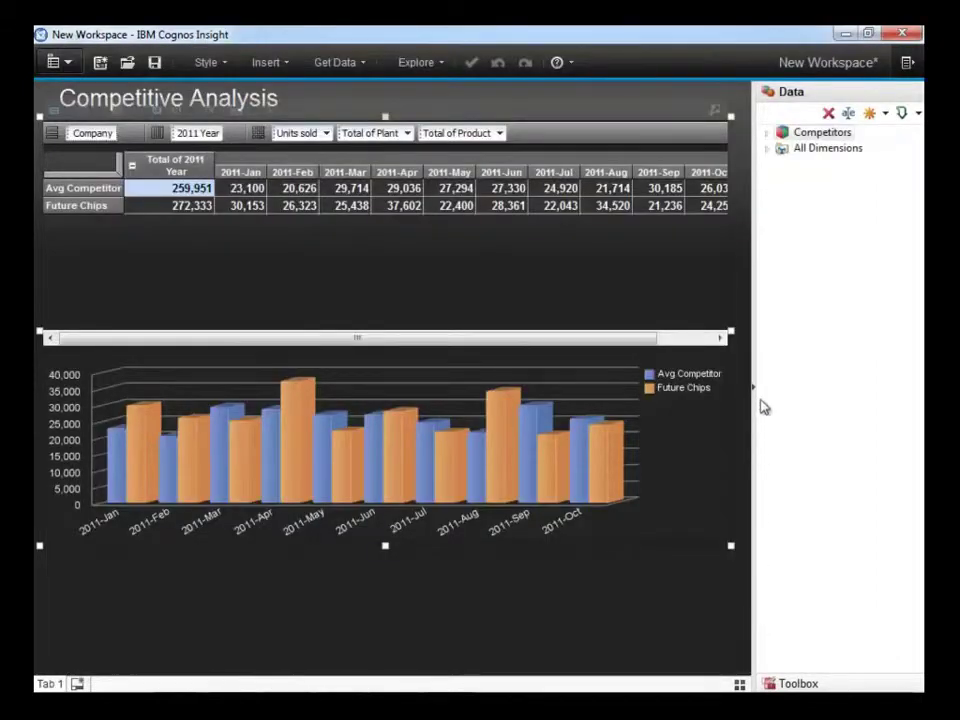
left_click(755, 391)
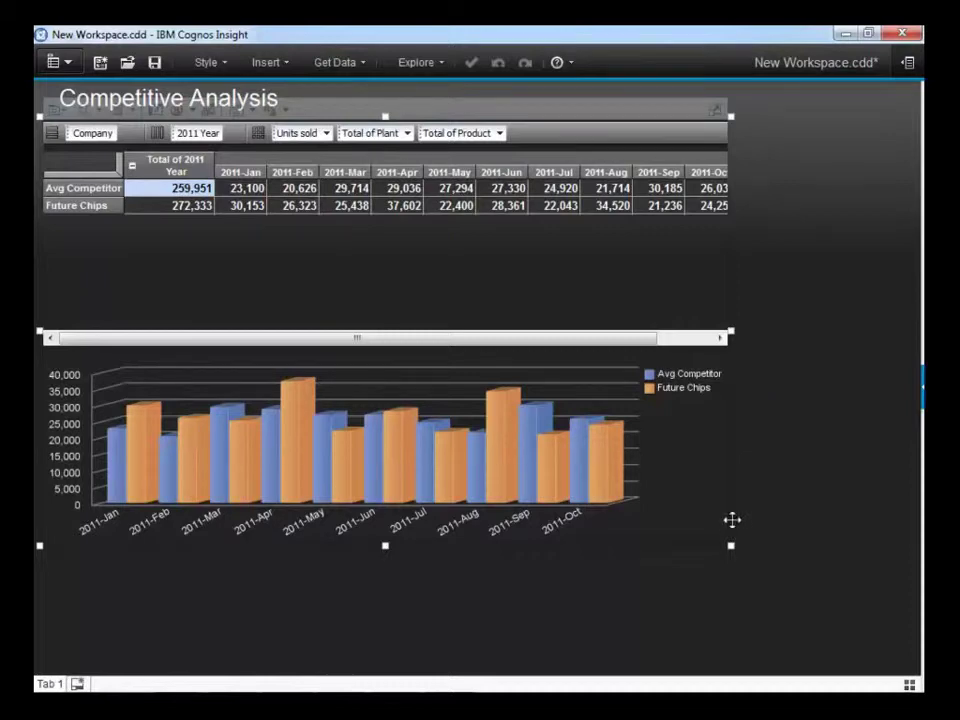
- Stretch the widget down to the workspace's lower edge and change its chart to a plain line chart without markers
left_click_drag(731, 545, 733, 677)
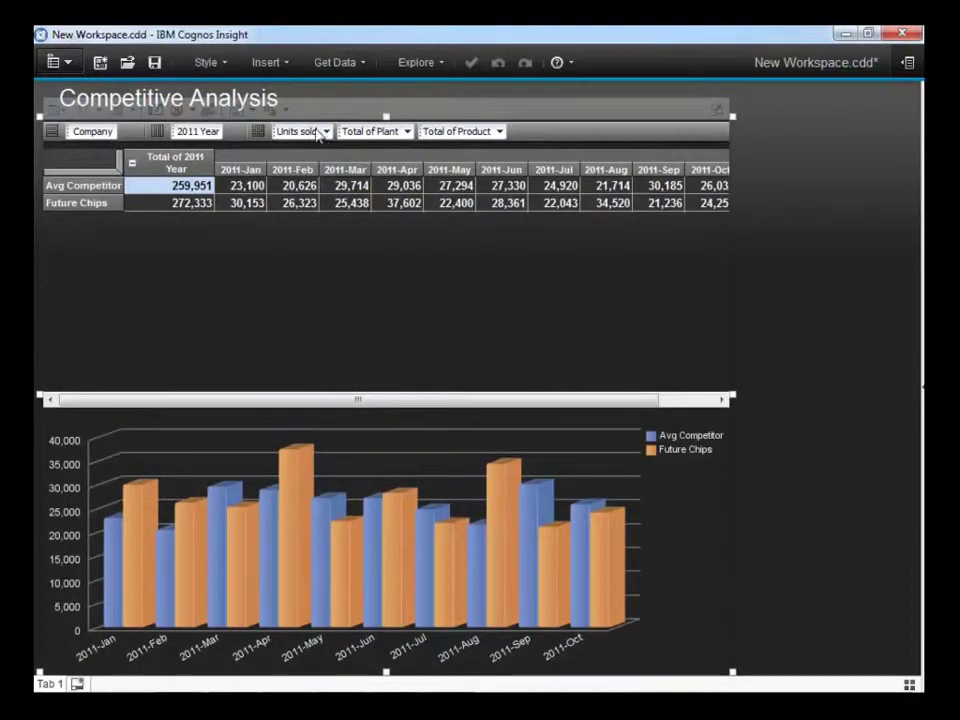
left_click(285, 110)
left_click(293, 189)
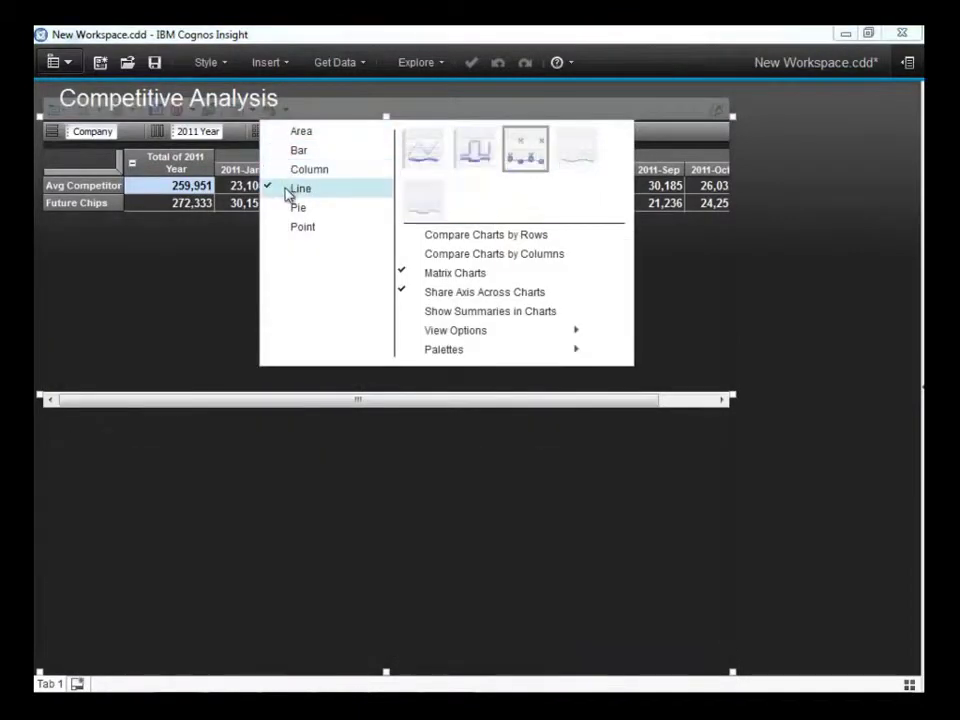
left_click(582, 160)
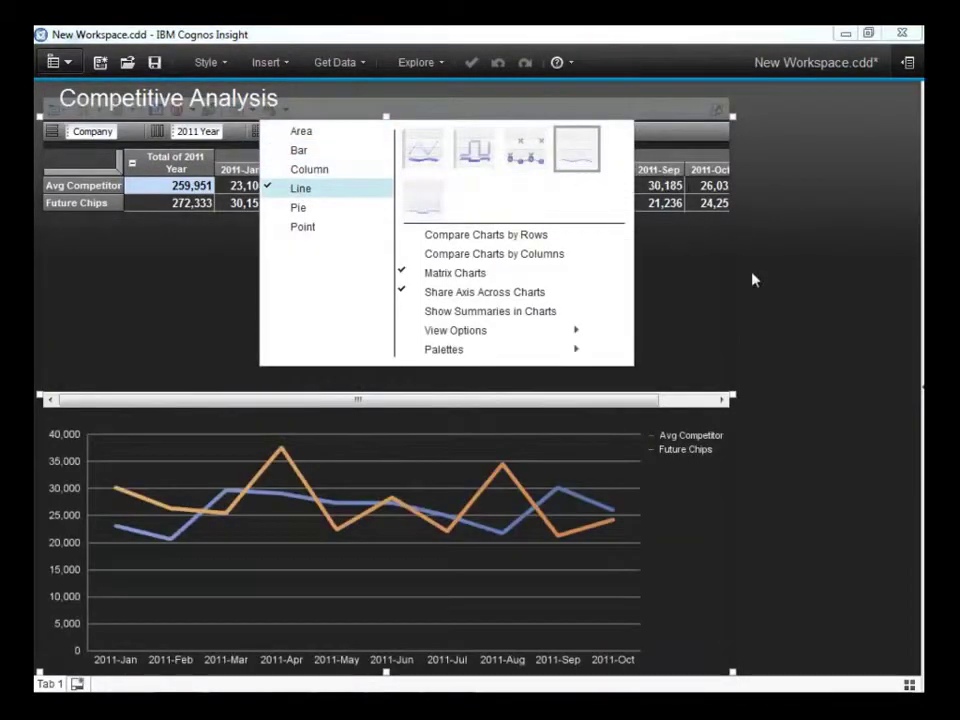
left_click(752, 279)
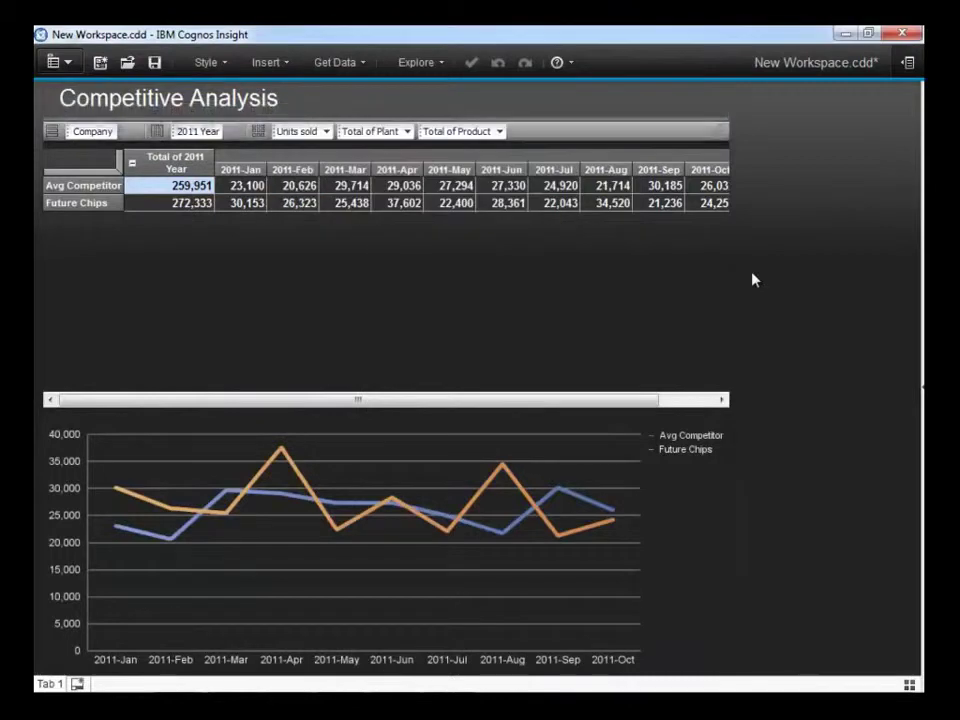
- Add the calculation Compare Future Chips vs. Avg Competitor from the Future Chips and Avg Competitor rows
left_click(117, 205)
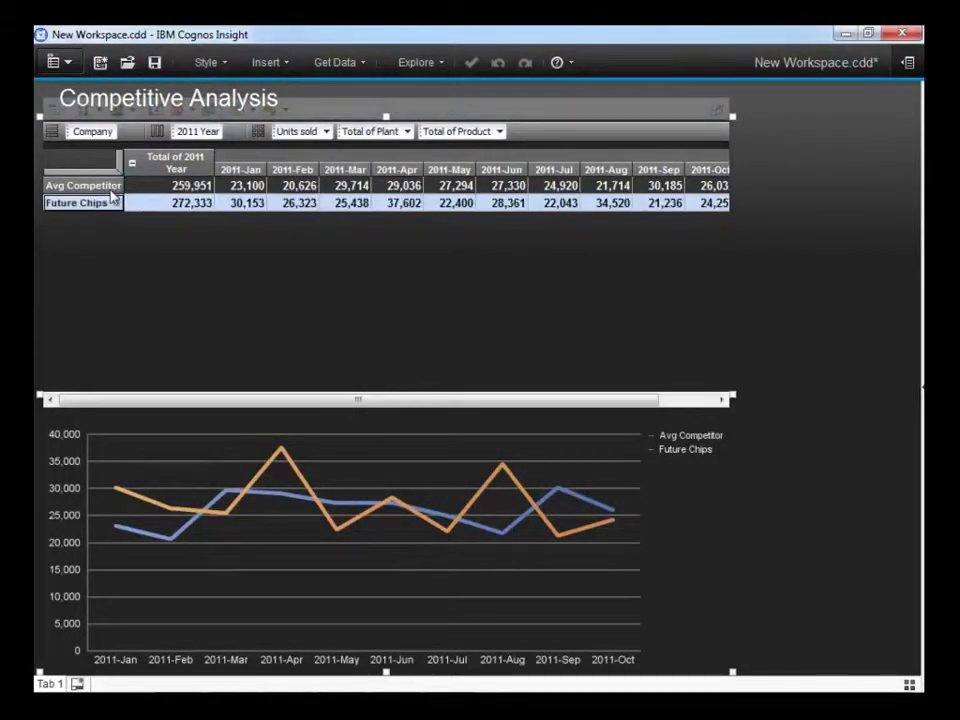
right_click(114, 188)
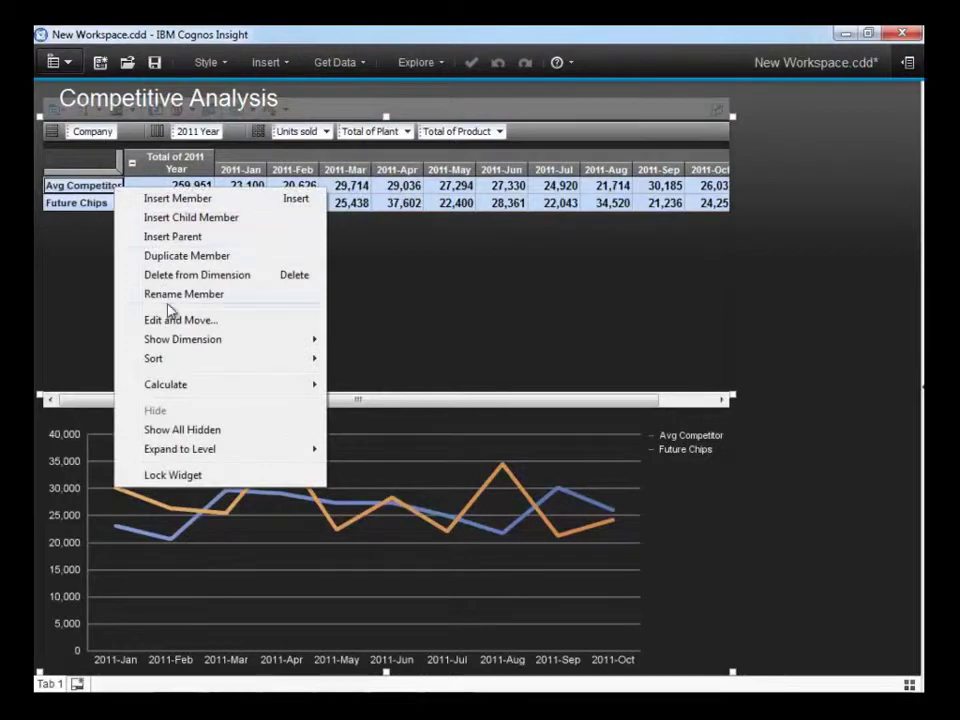
mouse_move(193, 386)
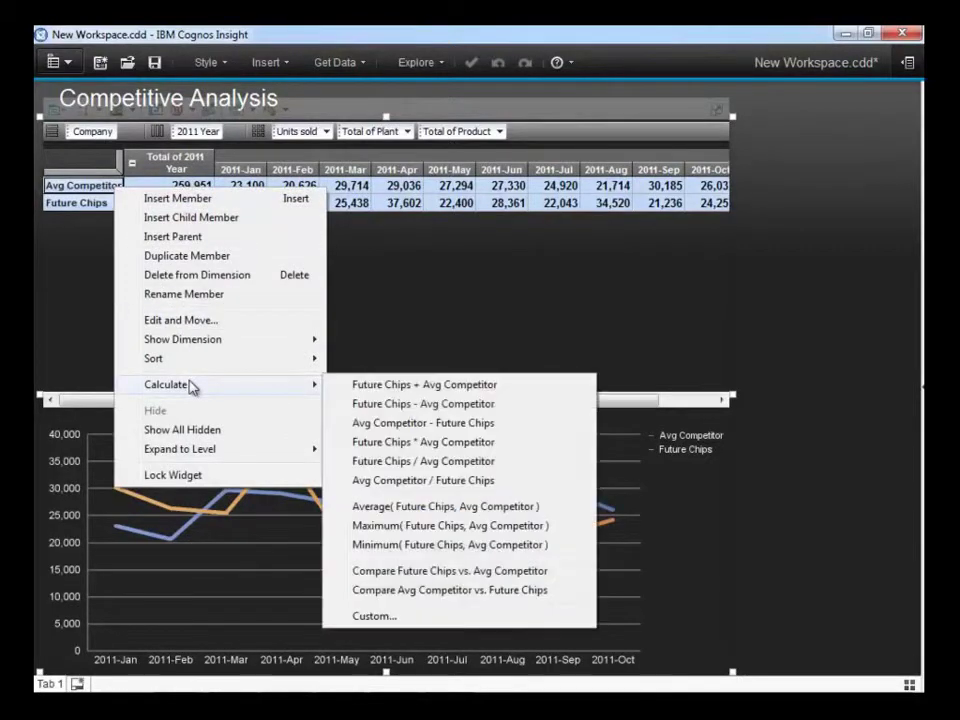
left_click(436, 572)
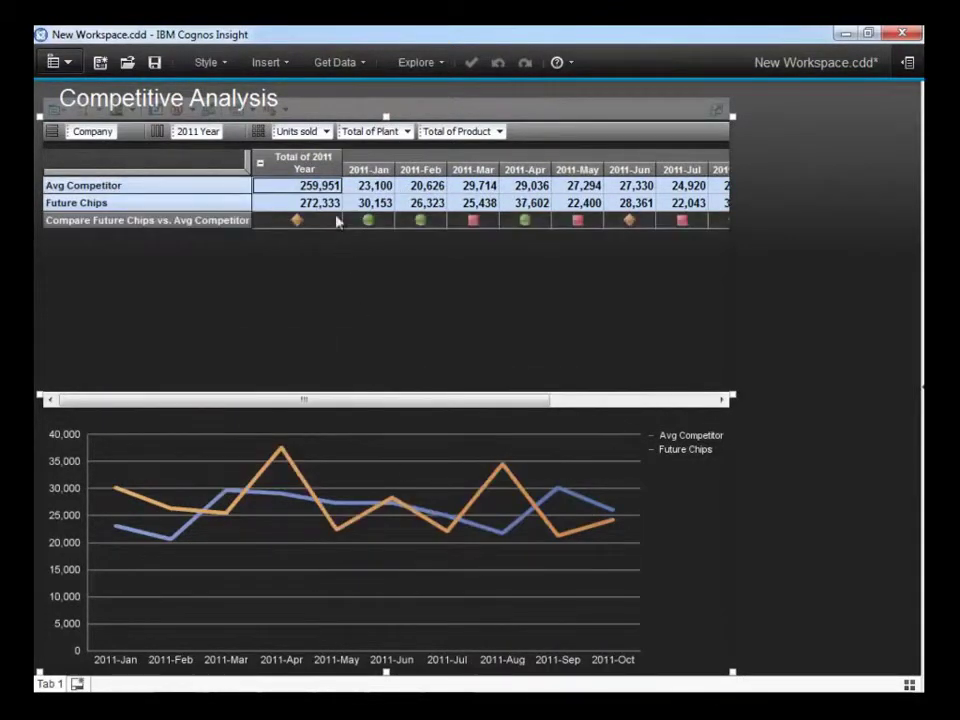
- Create a Competitors Measures filter list from the crosstab's measures dimension and place it directly beside the crosstab
left_click_drag(374, 143, 757, 121)
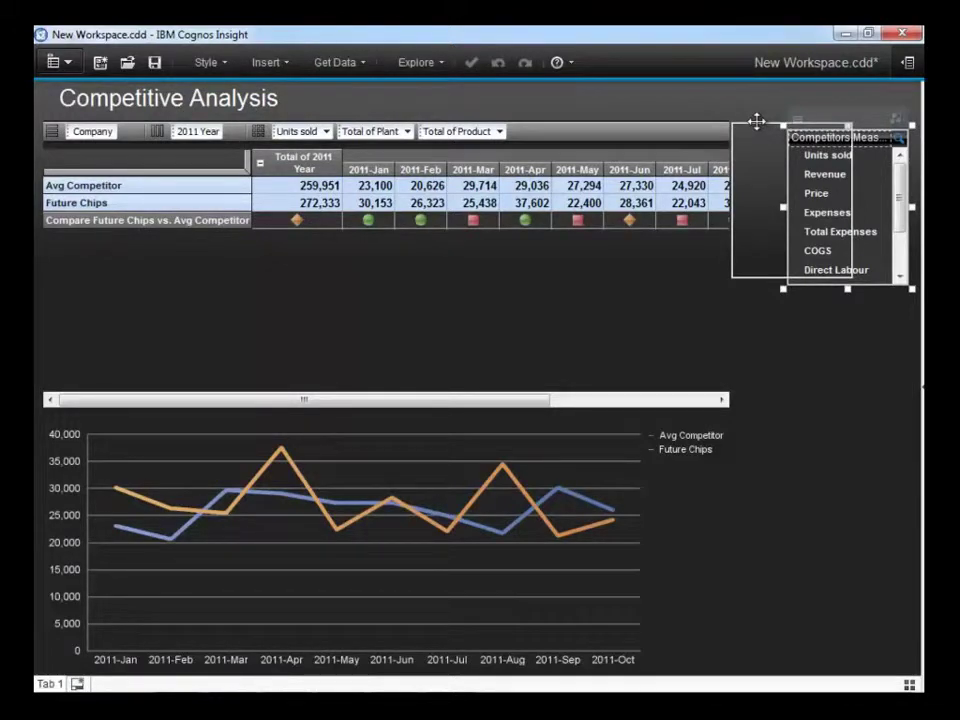
left_click_drag(757, 121, 757, 121)
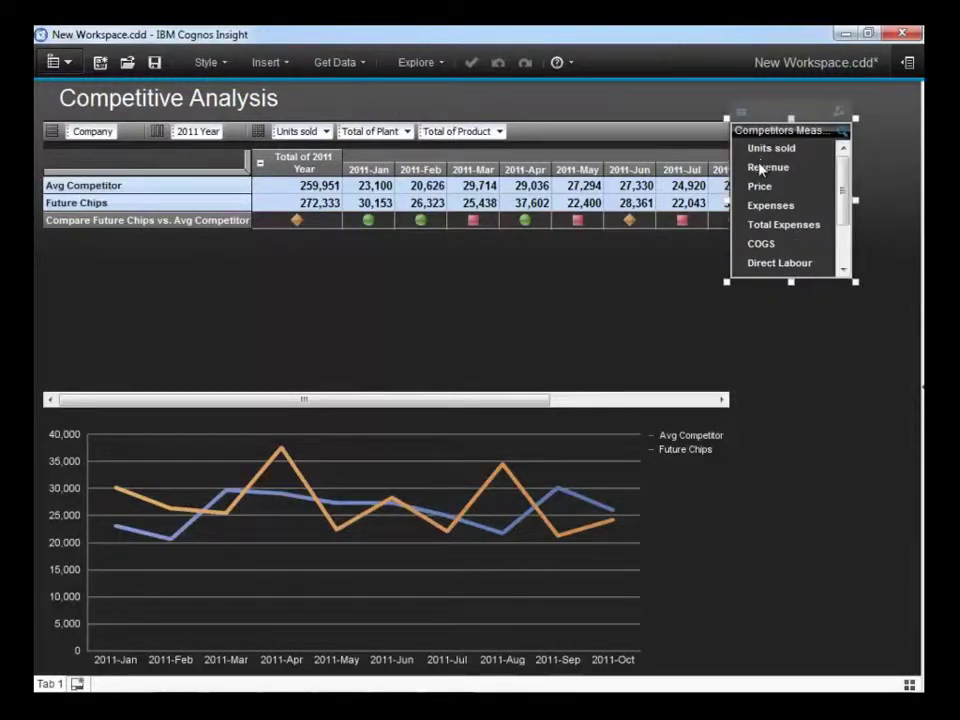
- Filter the crosstab and chart by Revenue, by Price and finally by Total Expenses using the measures list
left_click(763, 168)
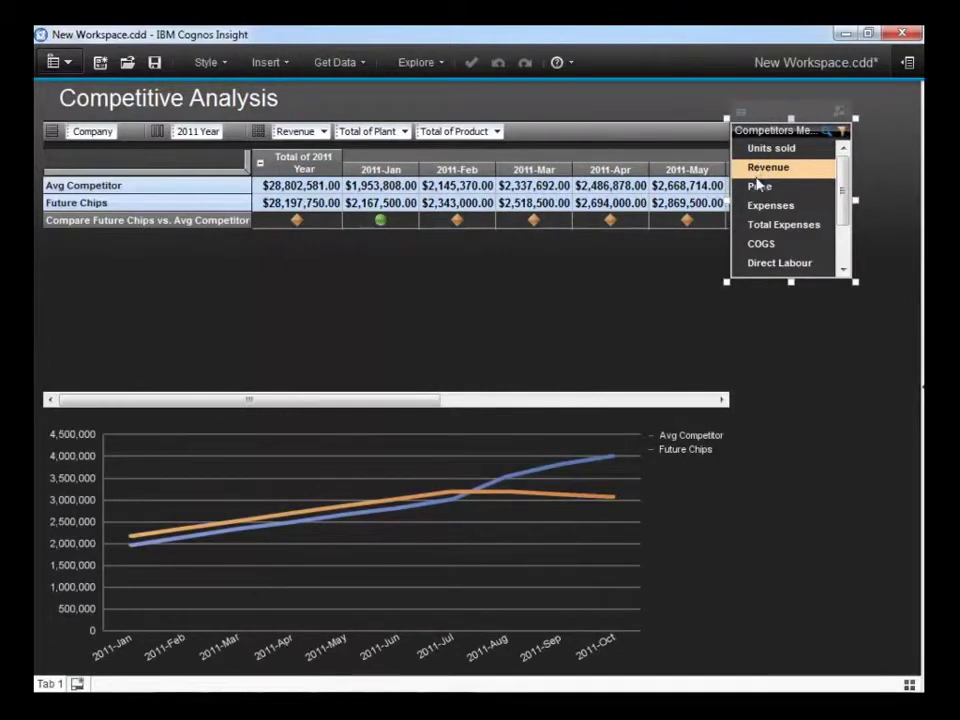
left_click(759, 187)
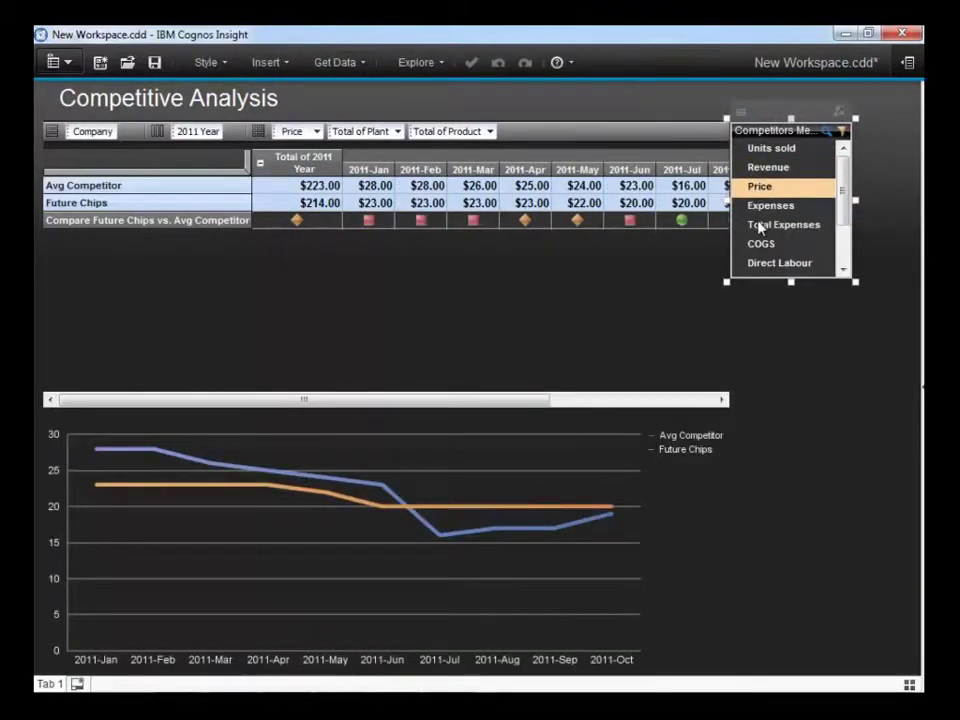
left_click(762, 224)
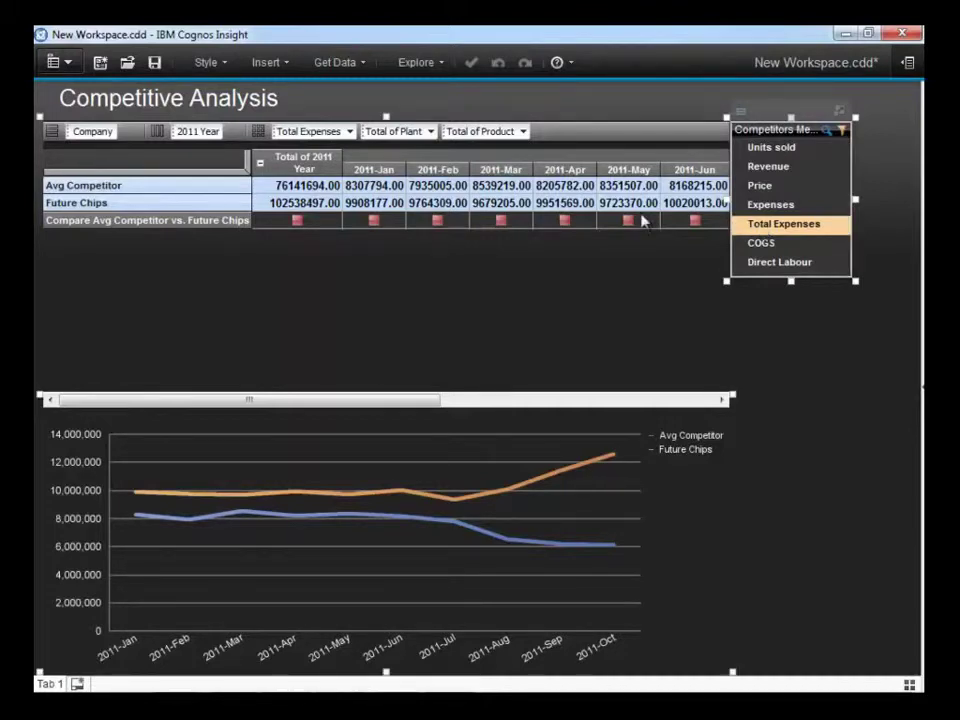
- Hide the Compare Avg Competitor vs. Future Chips row in the crosstab
right_click(237, 224)
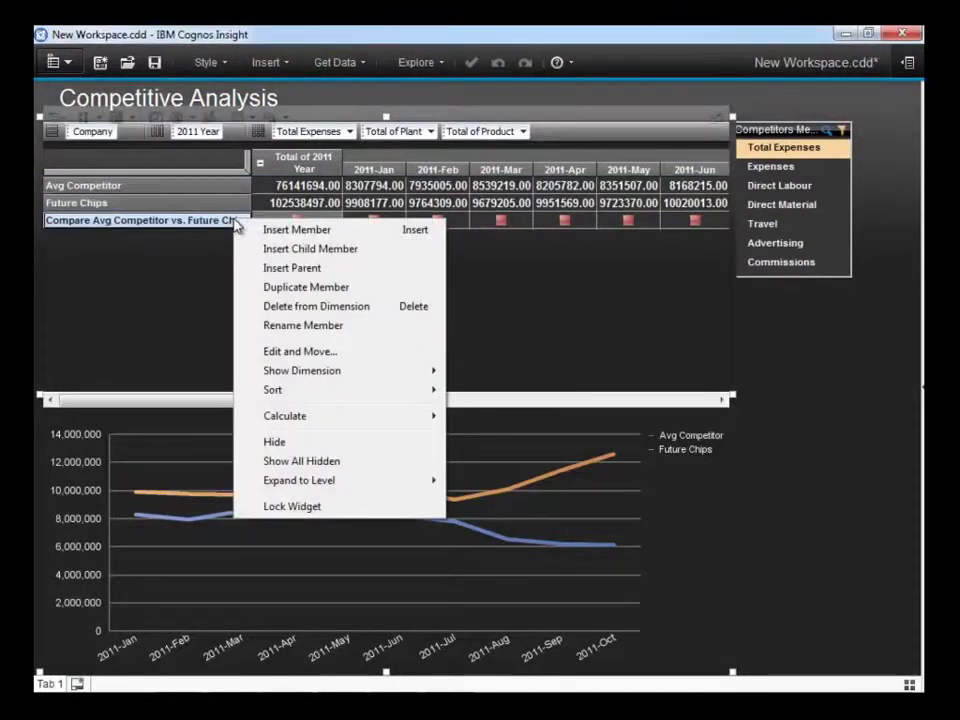
left_click(276, 445)
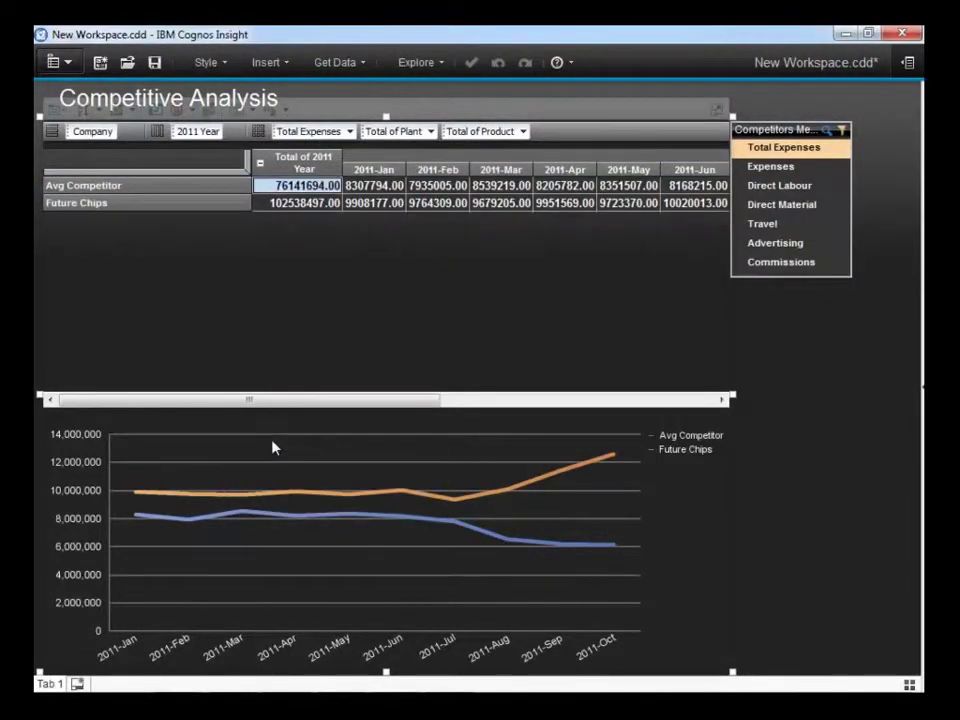
- Duplicate the Future Chips member and rename the copy "What if -15%"
right_click(198, 207)
left_click(233, 274)
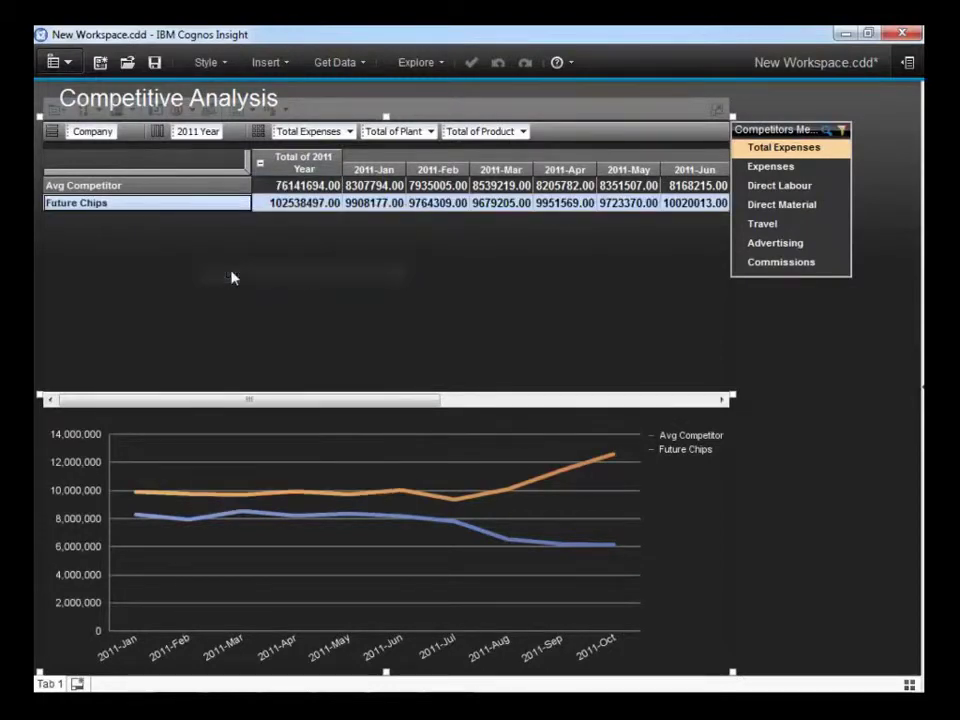
left_click(99, 222)
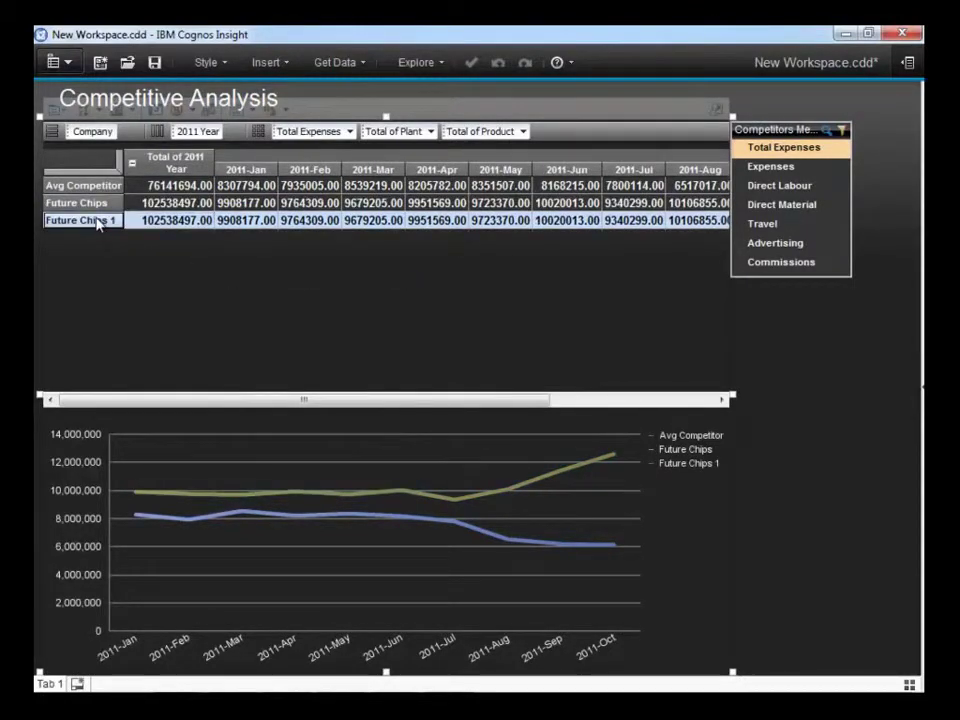
type("What if")
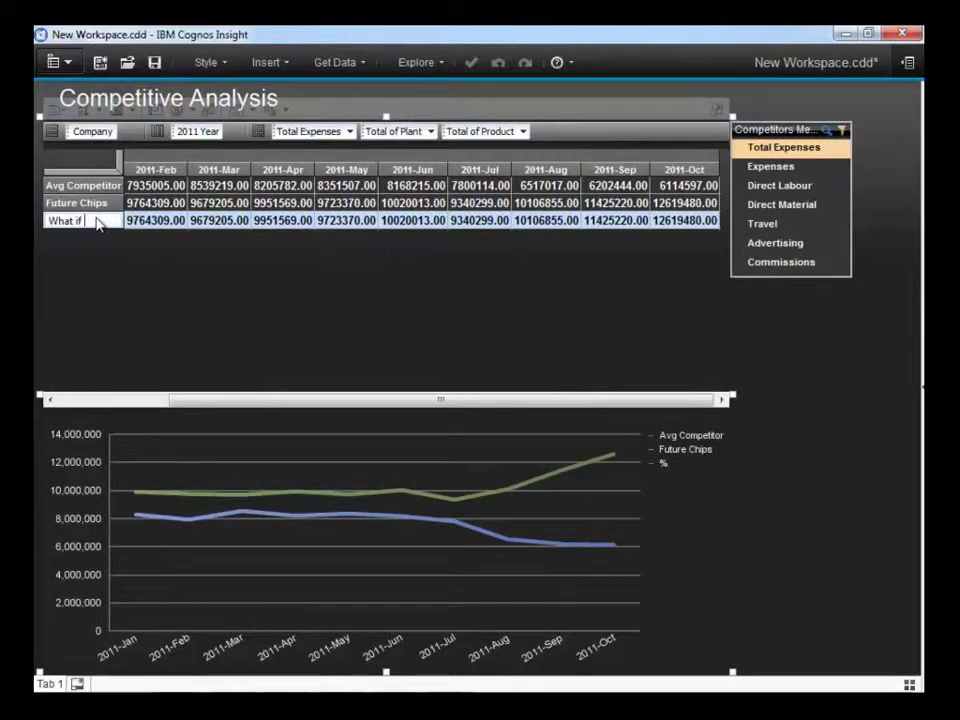
type(" -15%")
key("Return")
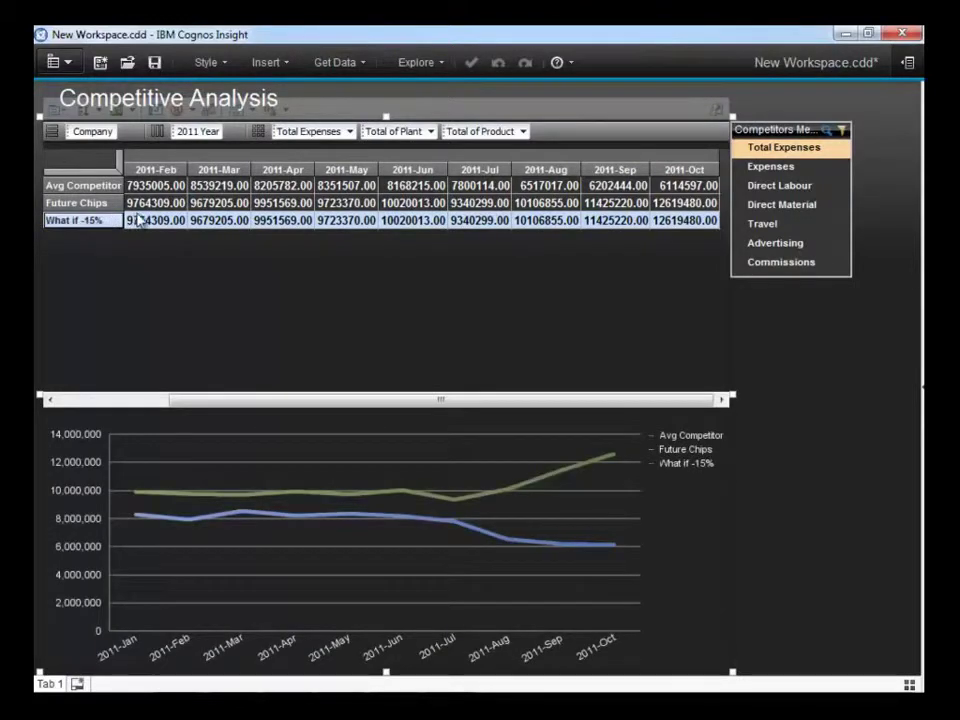
- Decrease the What if -15% Total Expenses values by 15% from 2011-Feb through the last month
left_click(144, 224)
type("dec15>")
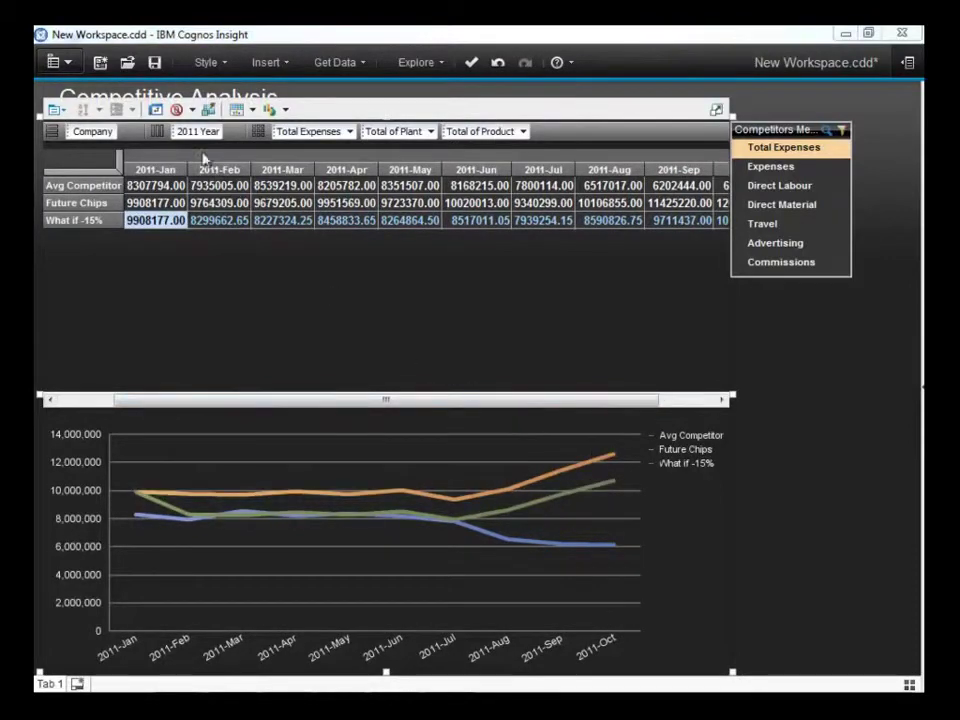
- Rearrange the crosstab with 2011 Year on the rows, collapsed to its total, and Competitors Measures on the columns
left_click_drag(198, 131, 95, 133)
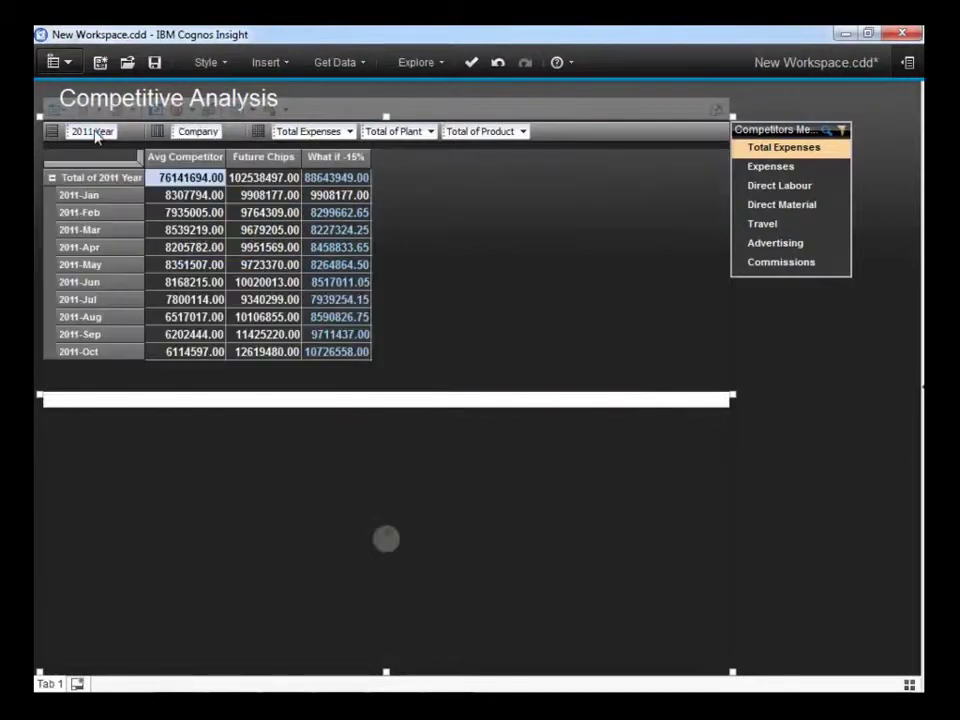
left_click(51, 177)
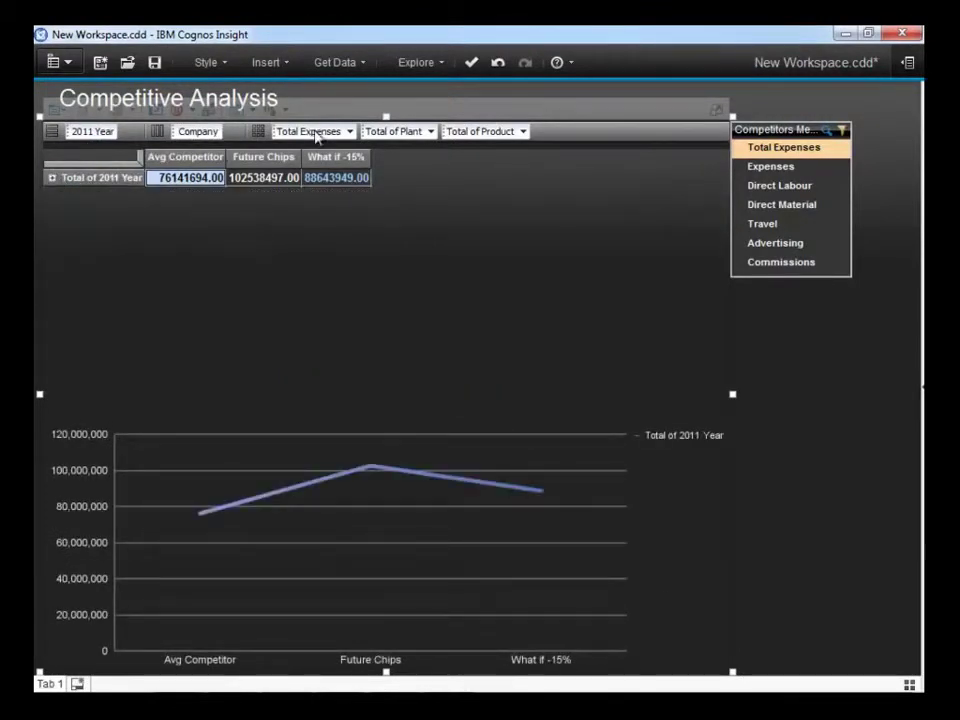
left_click(204, 138)
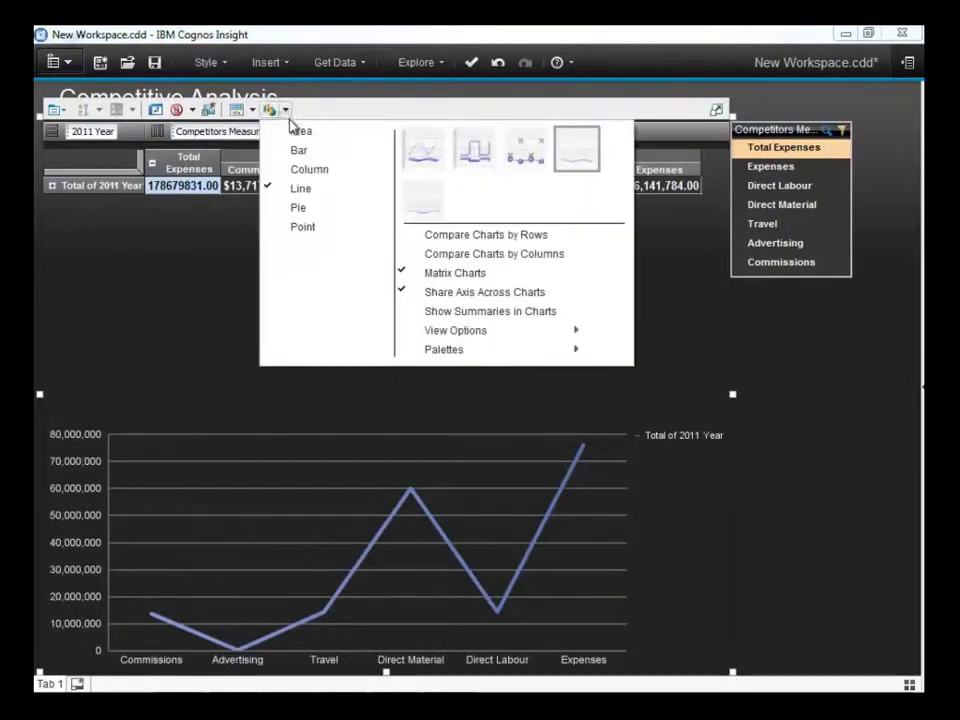
- Change the chart below the crosstab to a 3D clustered column chart
left_click(307, 169)
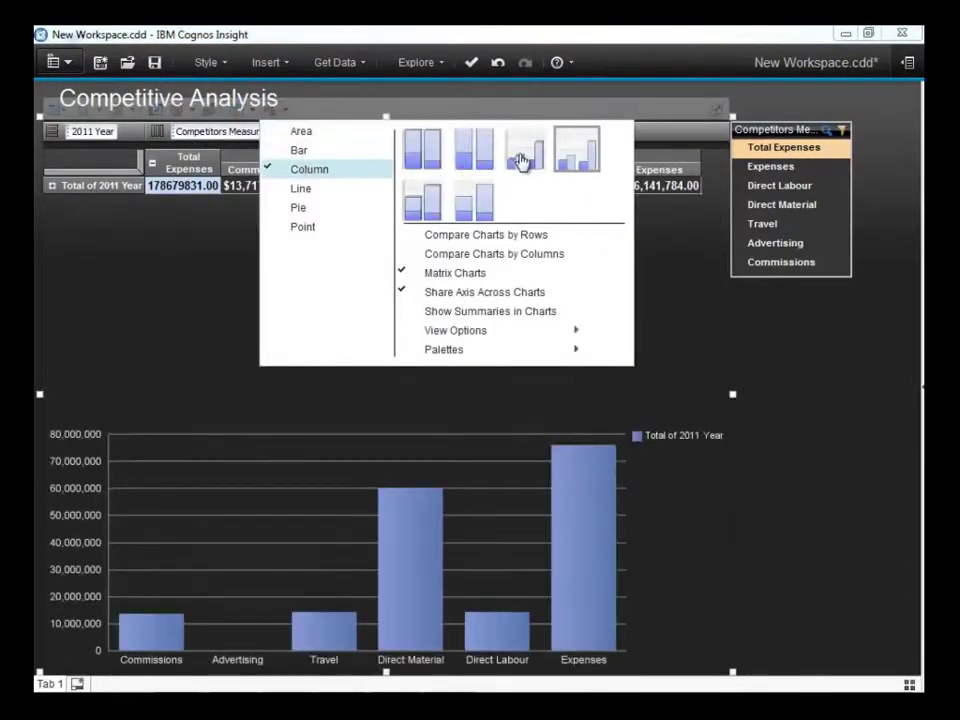
left_click(523, 158)
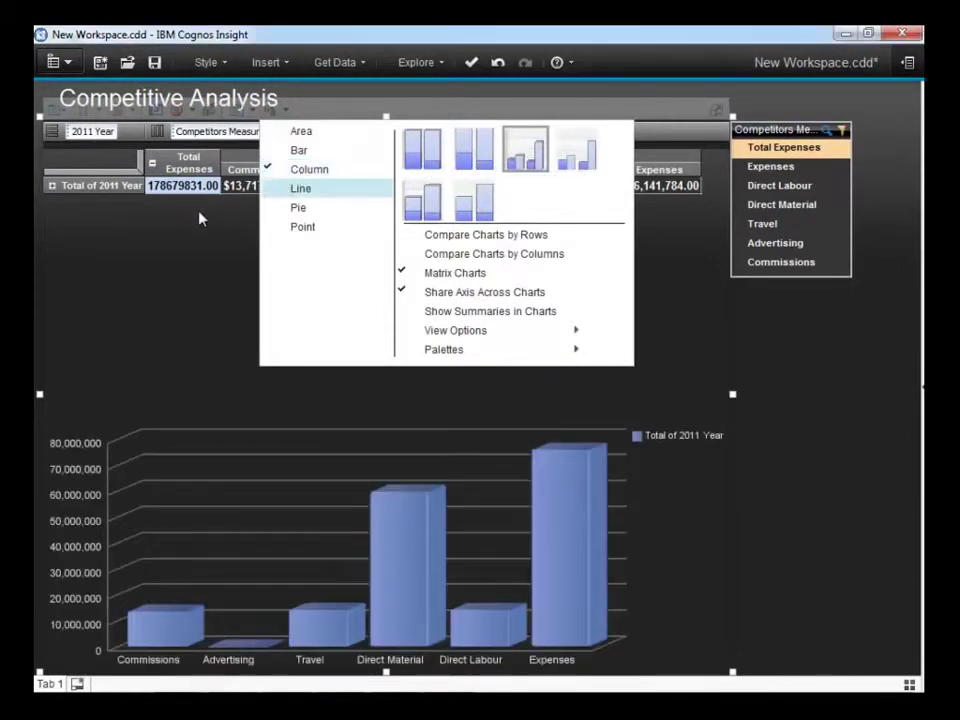
- Add a calculated row multiplying Total of 2011 Year by 0.85 and rename it "2012 Target"
right_click(127, 191)
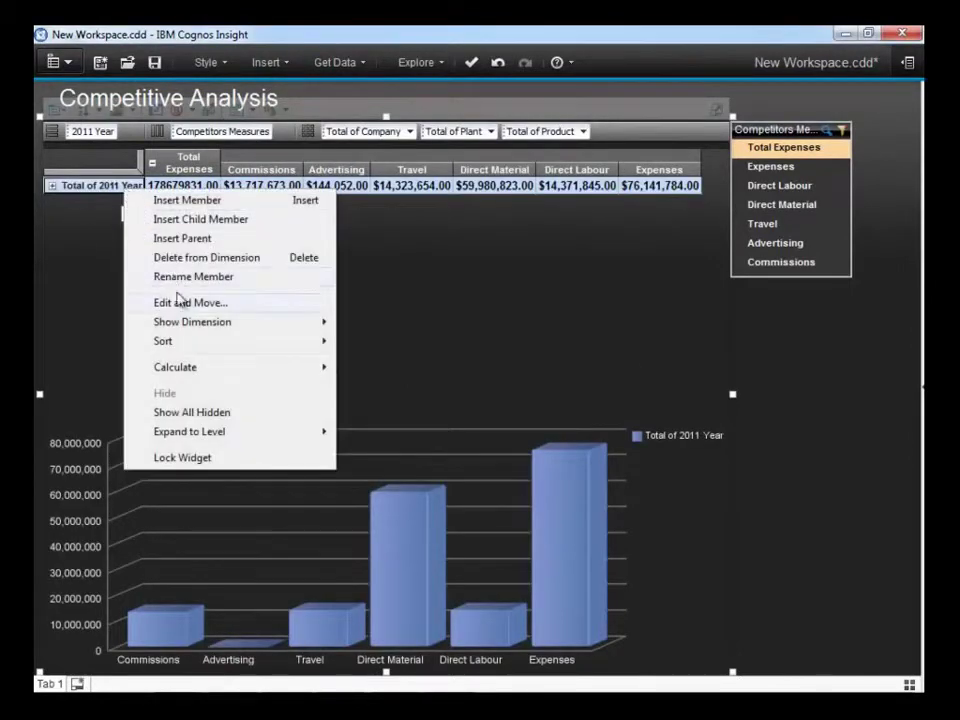
mouse_move(219, 374)
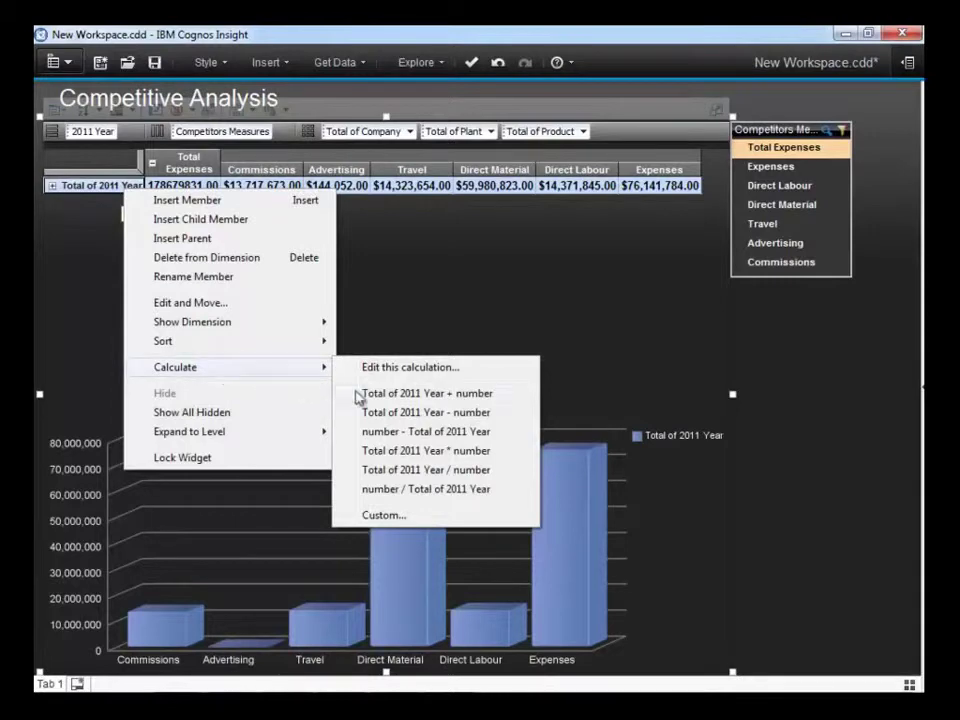
left_click(394, 451)
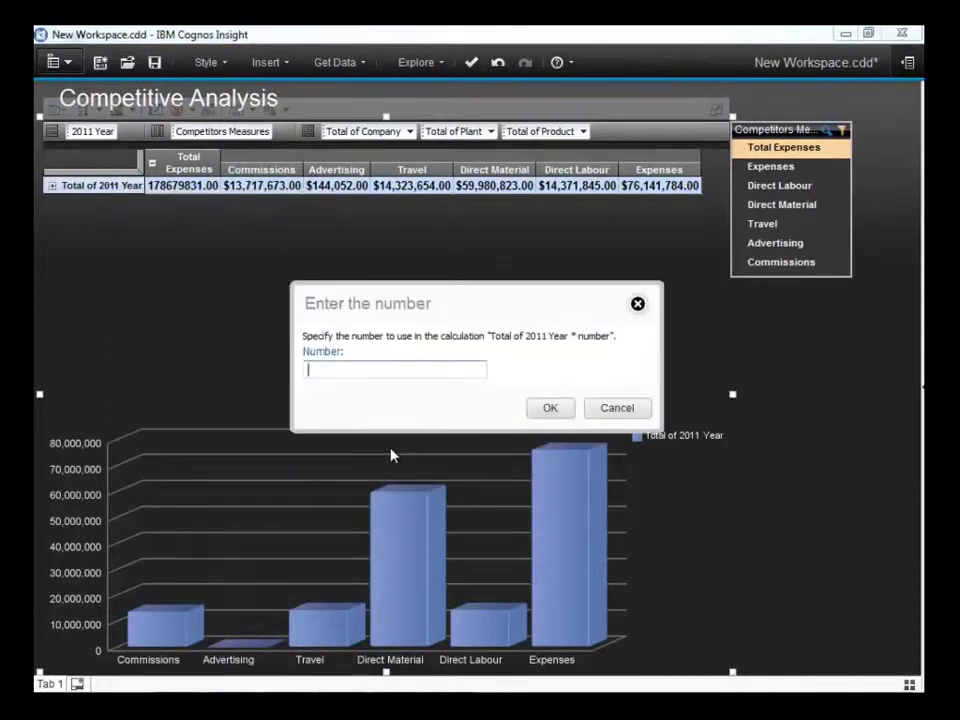
type("0.85")
left_click(540, 412)
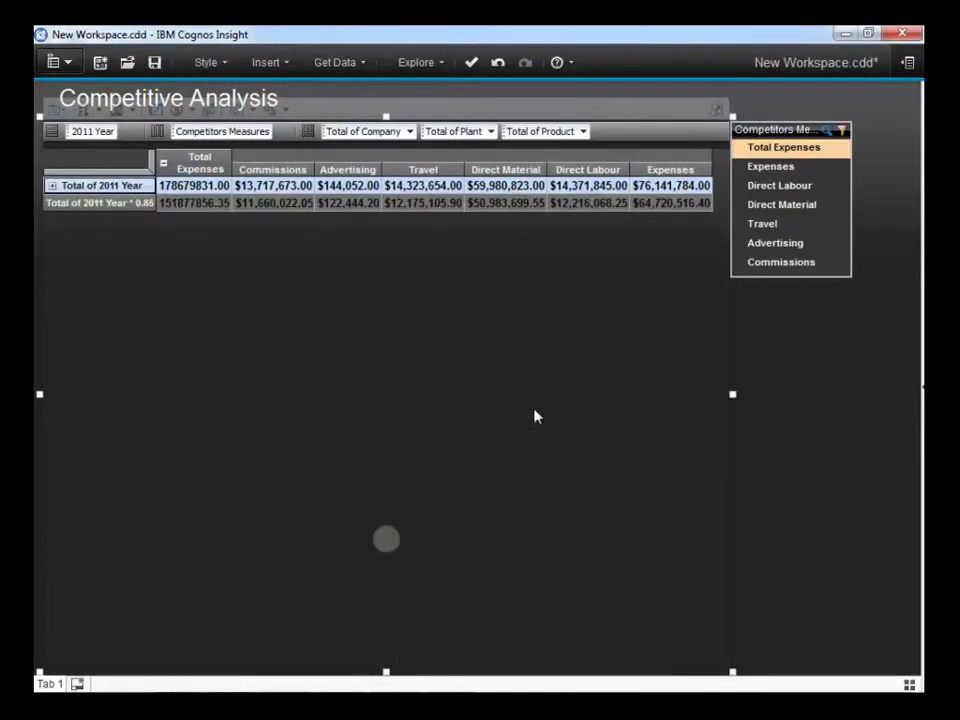
double_click(140, 204)
type("201")
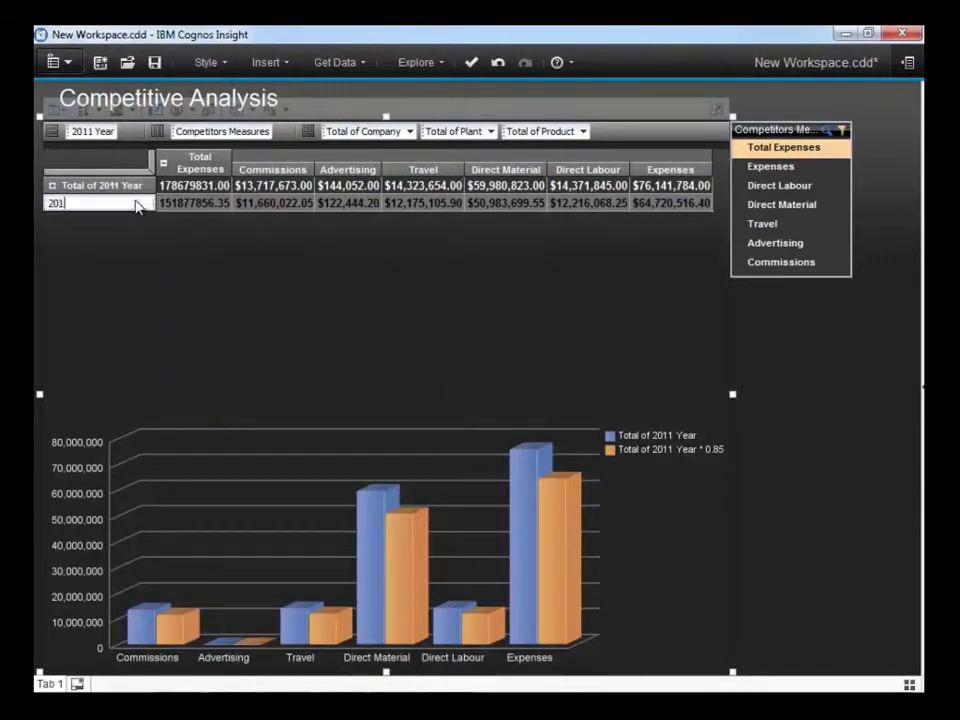
type("2 Target")
key("Return")
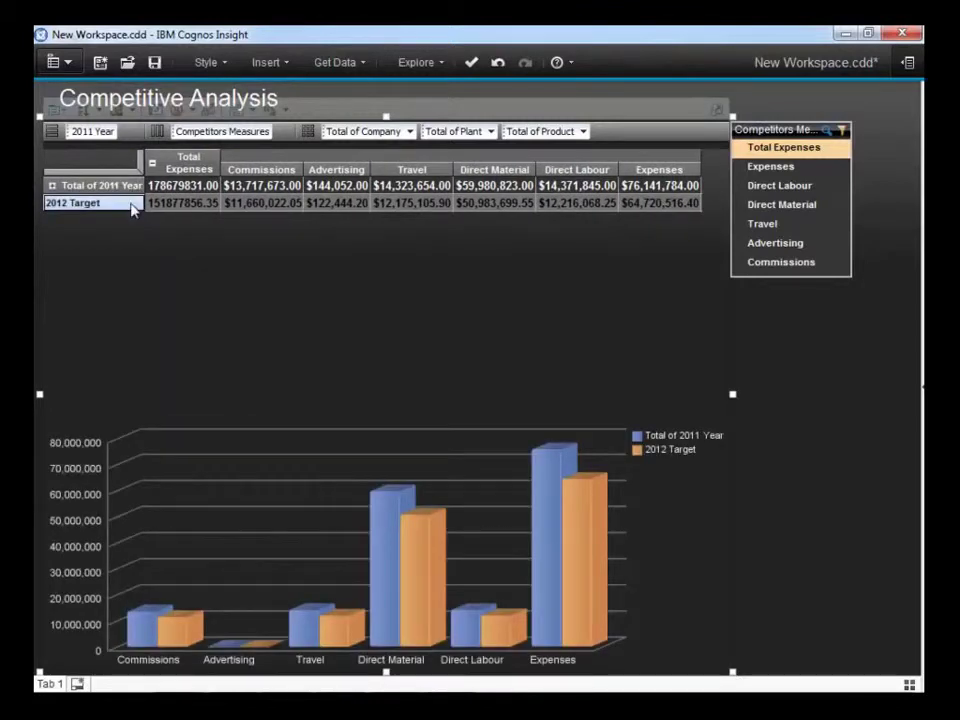
- Insert a new member named "2012 Plan" below 2012 Target and nest Plant outside 2011 Year on the rows
right_click(134, 206)
left_click(155, 215)
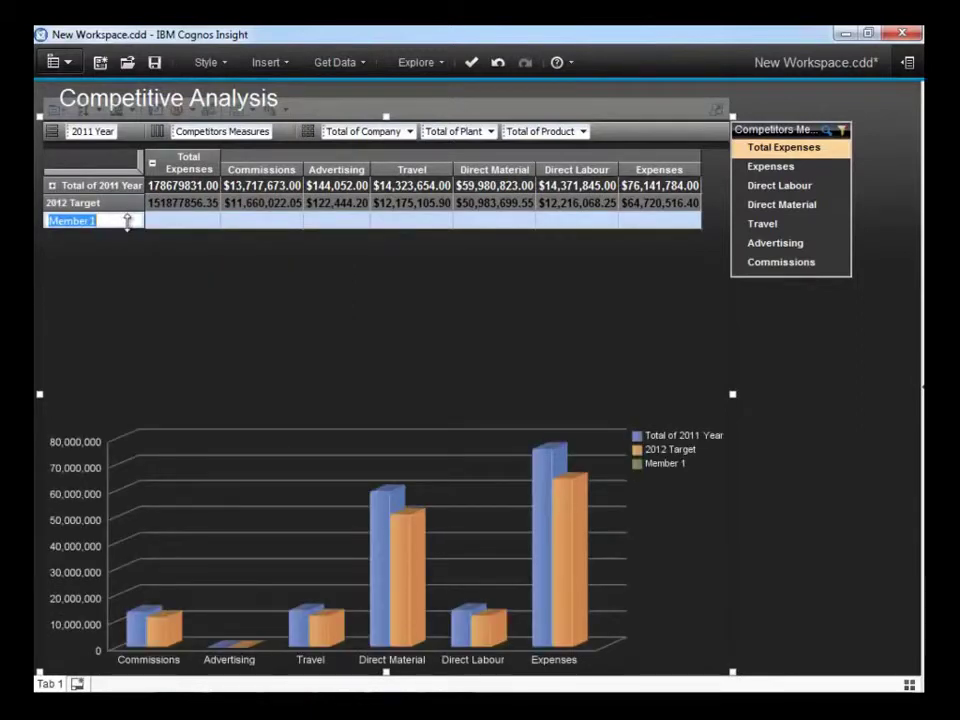
type("2012 Plan")
key("Return")
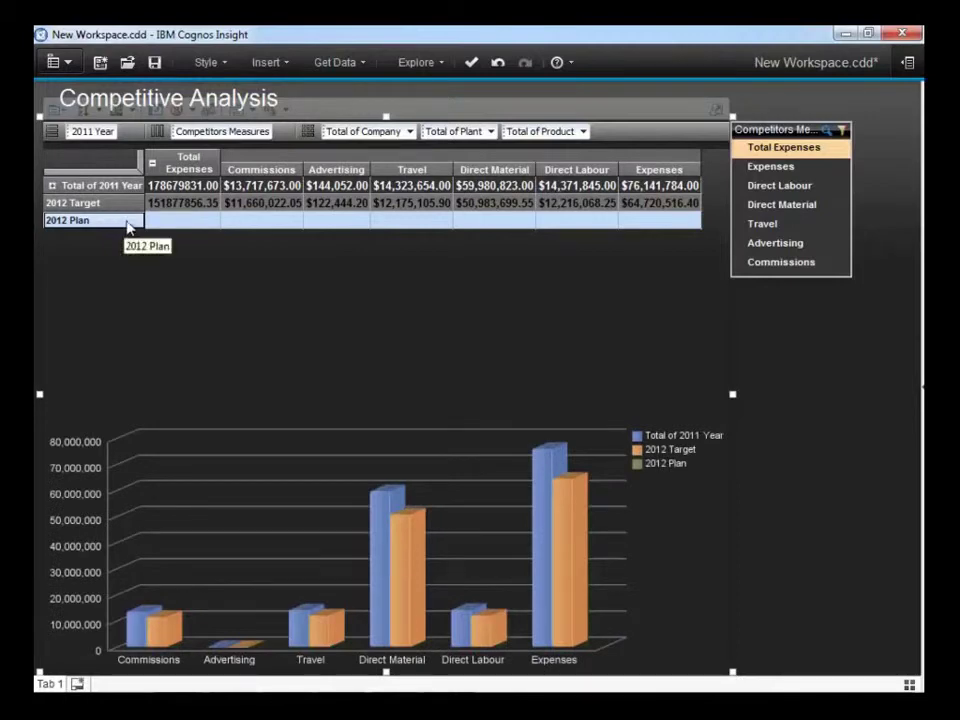
left_click_drag(441, 133, 42, 182)
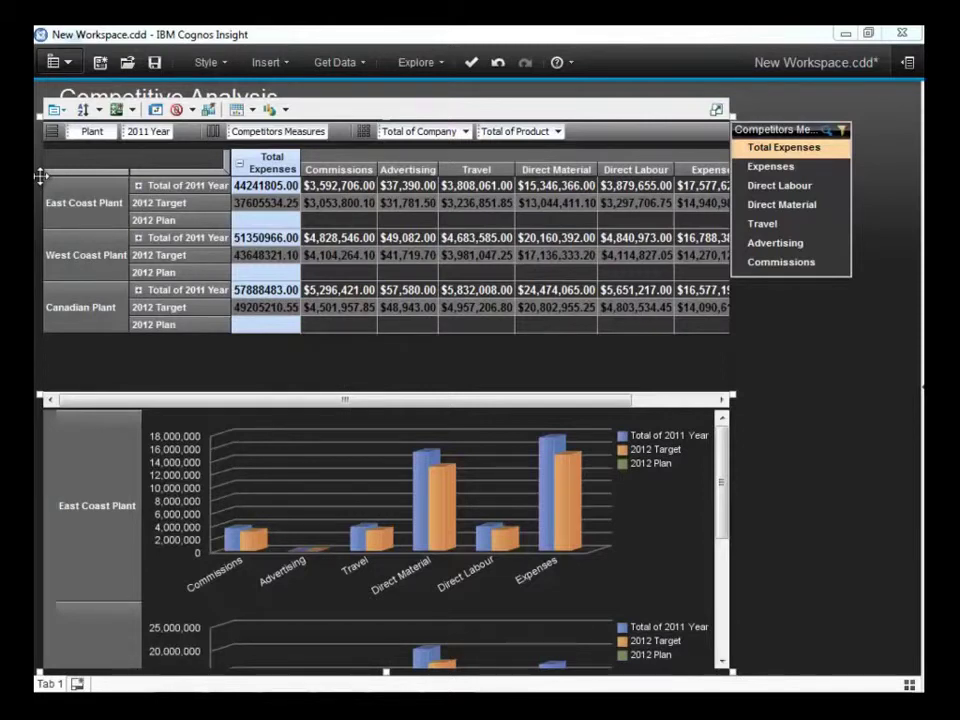
- Save the workspace and share it to Public Folders on the IBM Cognos system under the name "Plant Expenses Plan"
left_click(53, 62)
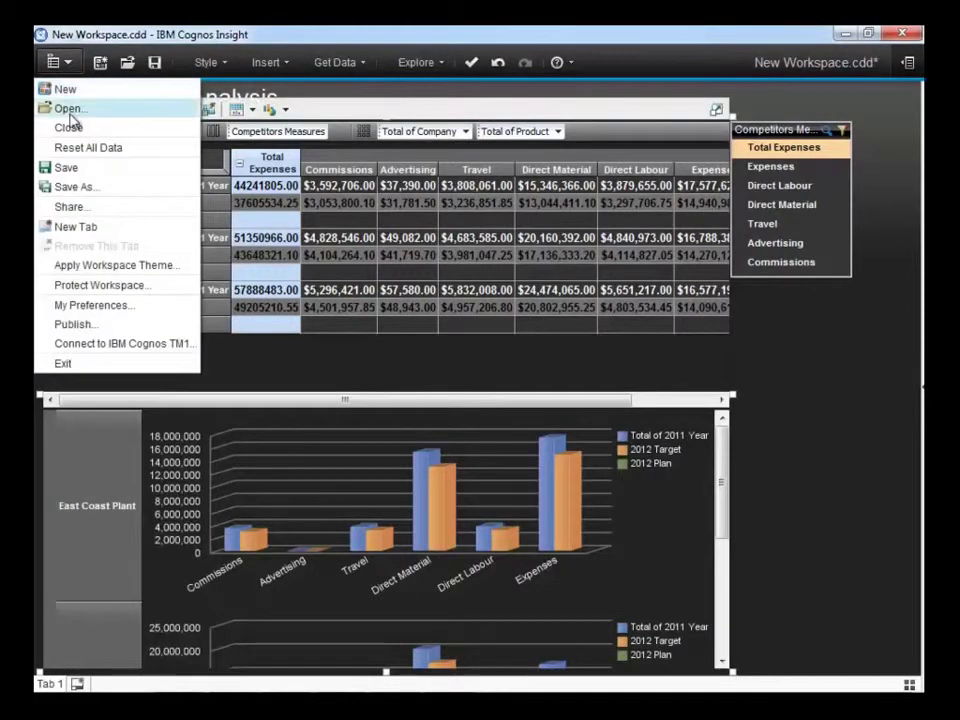
left_click(64, 167)
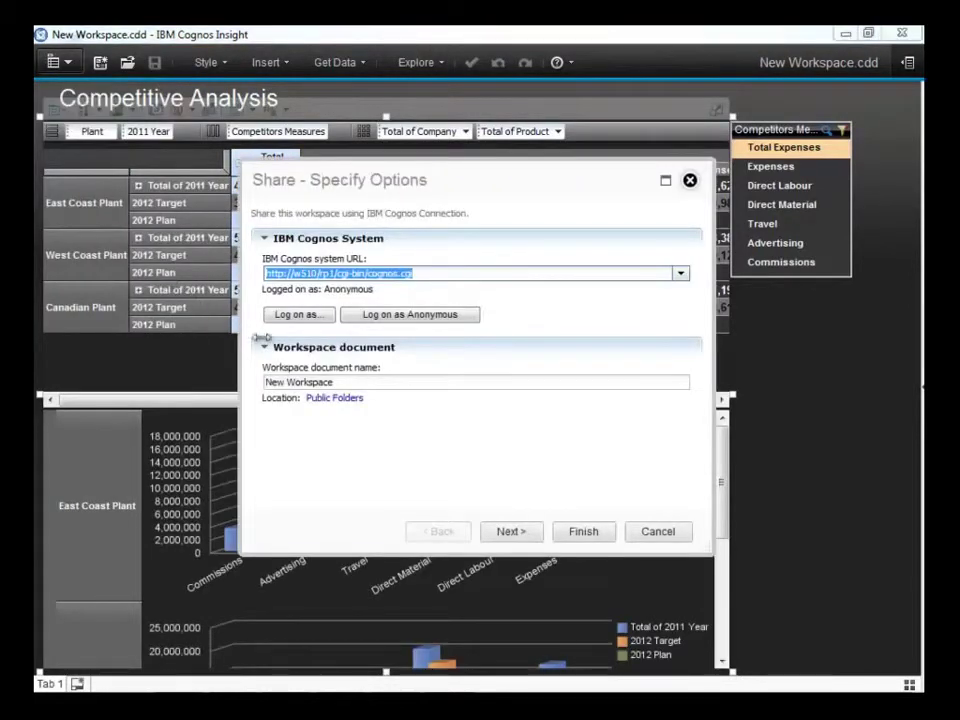
triple_click(300, 381)
type("P")
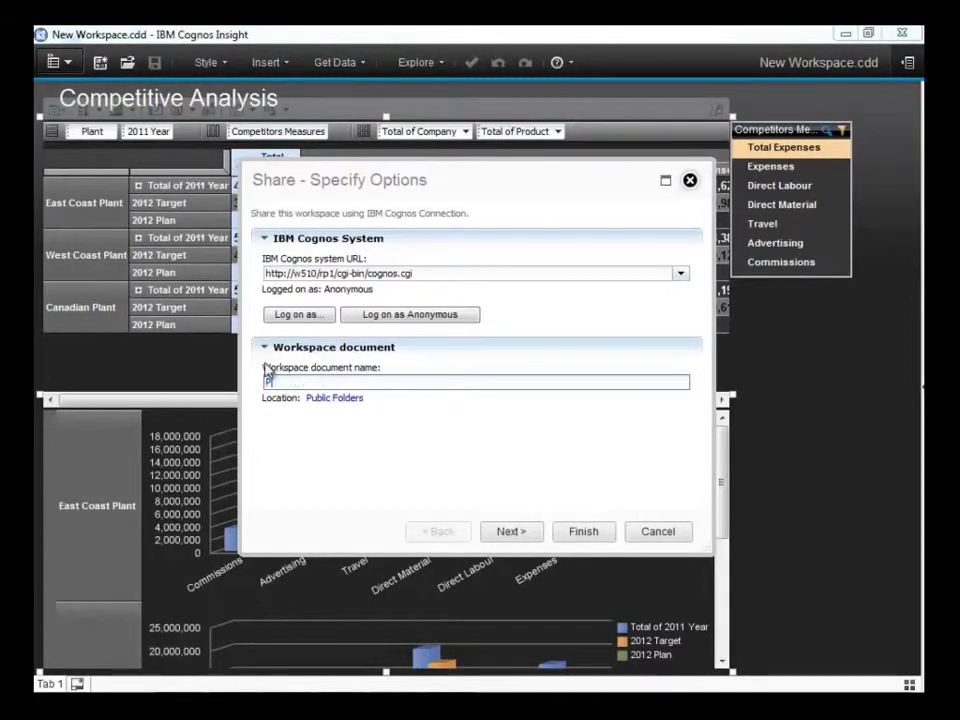
type("lant Expenses Plan")
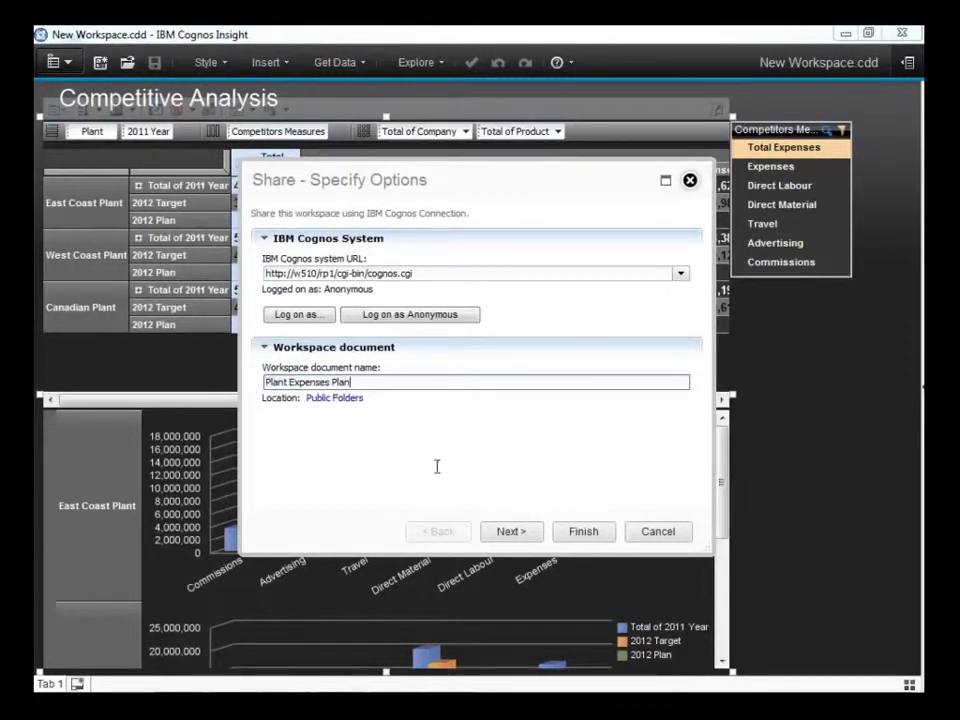
left_click(580, 533)
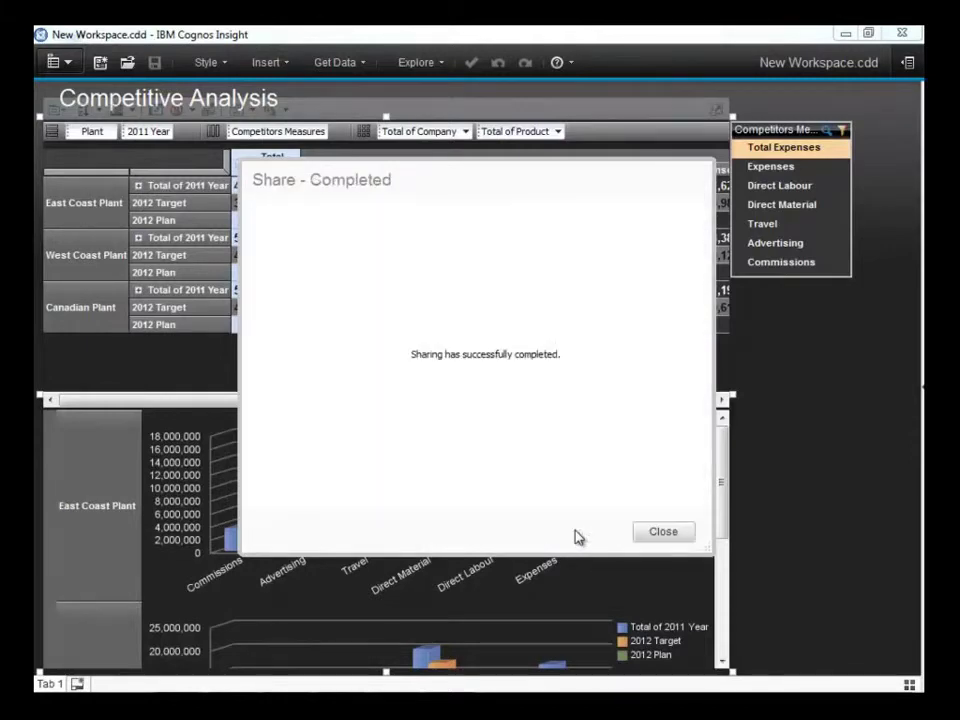
left_click(660, 536)
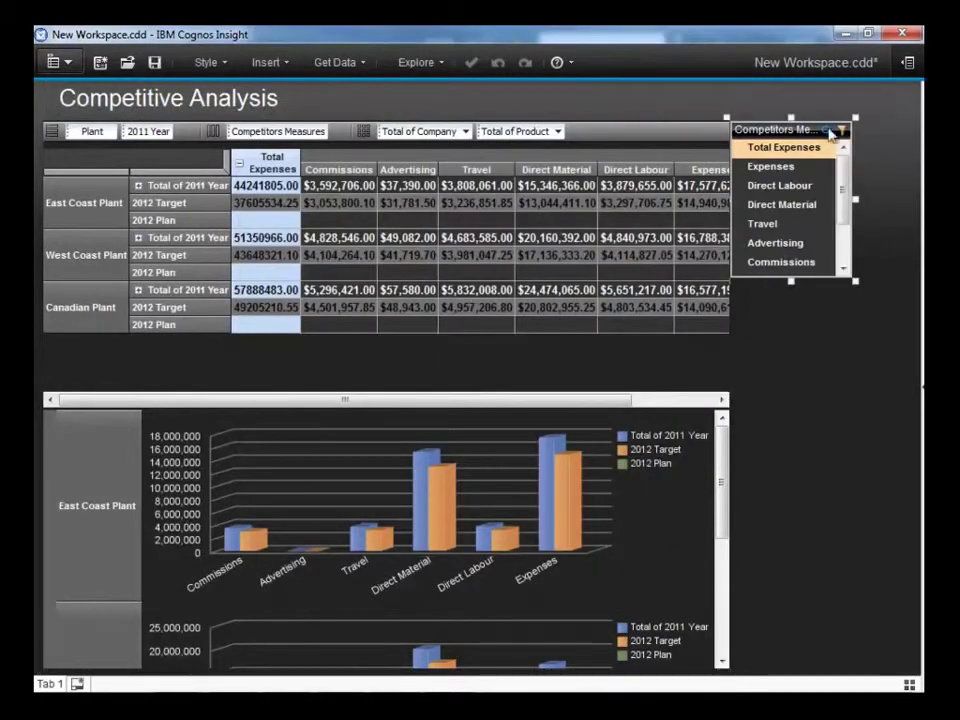
- Switch to IBM Cognos Connection and refresh the Plant Expenses Plan 2012 folder
left_click(845, 34)
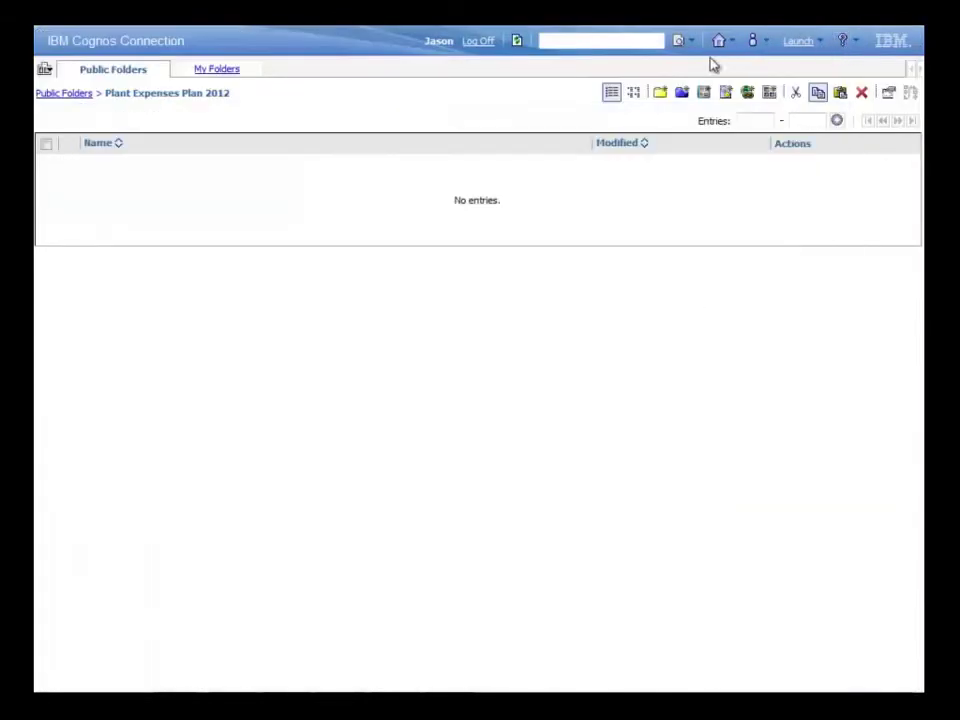
left_click(517, 41)
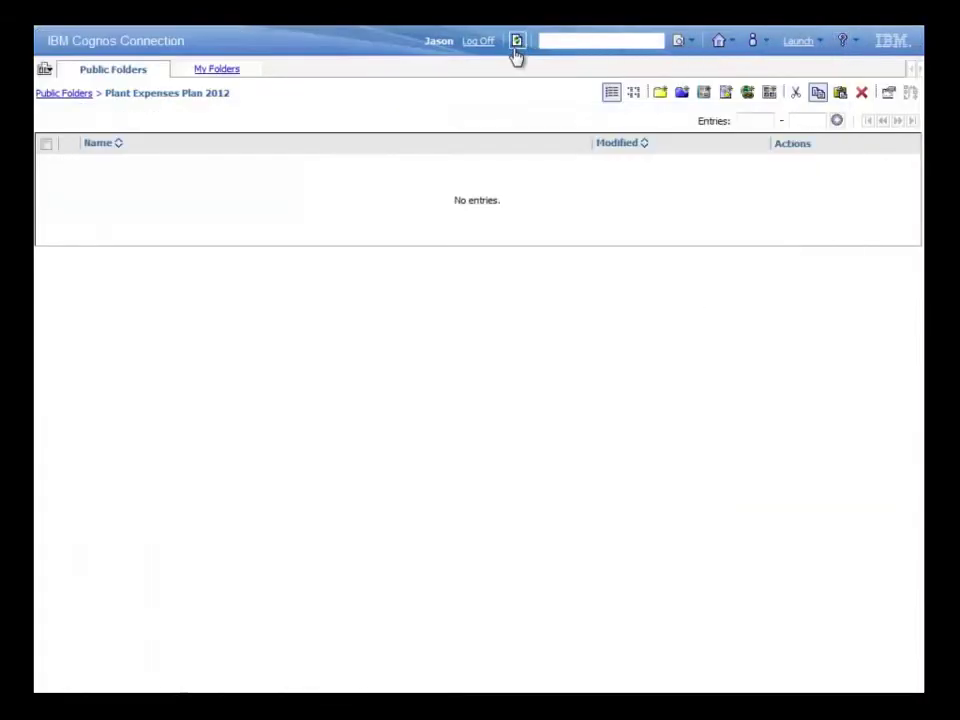